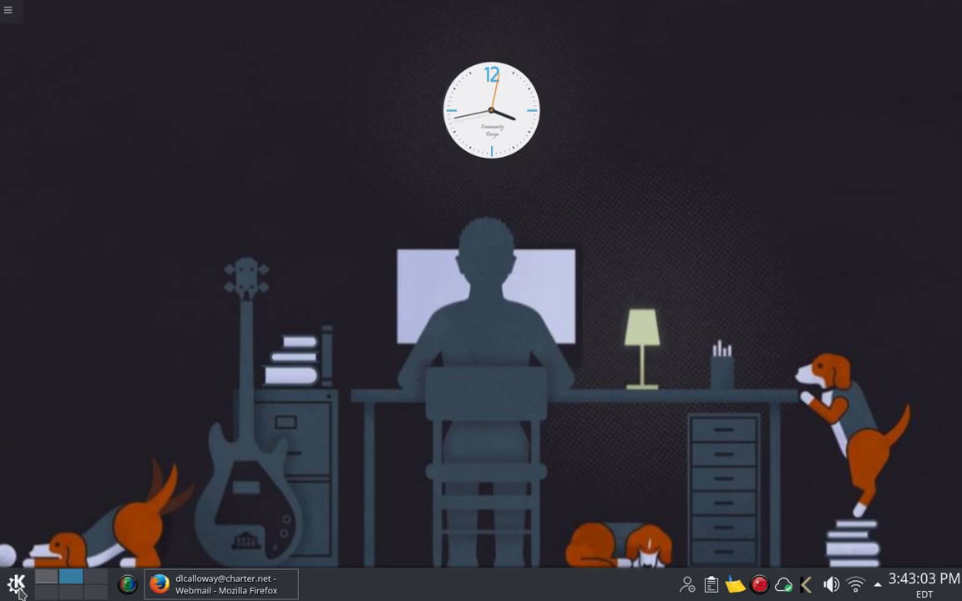
# Step: Launch Synaptic Package Manager from the K launcher and authenticate with the administrator password
pyautogui.click(16, 585)
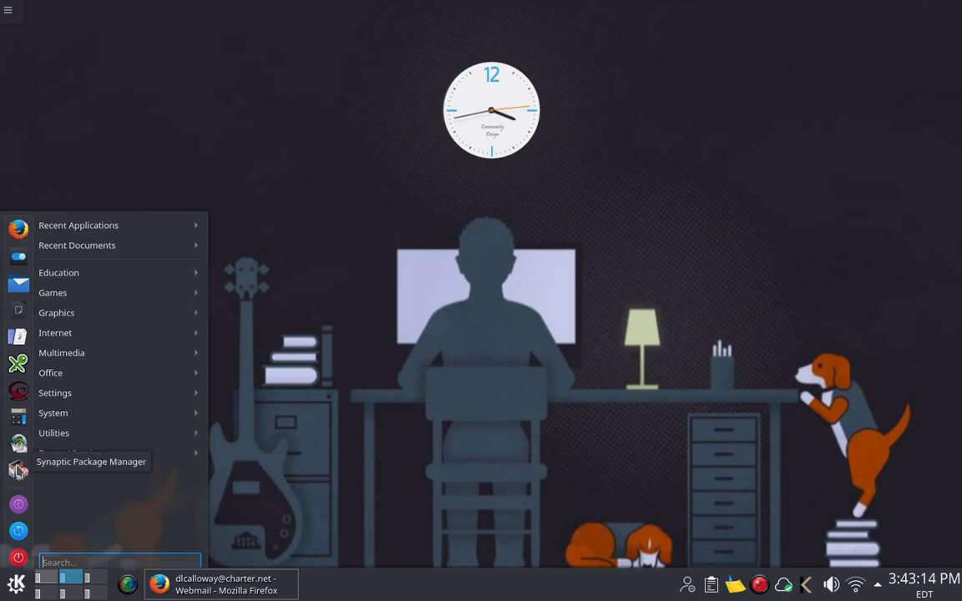
pyautogui.click(19, 470)
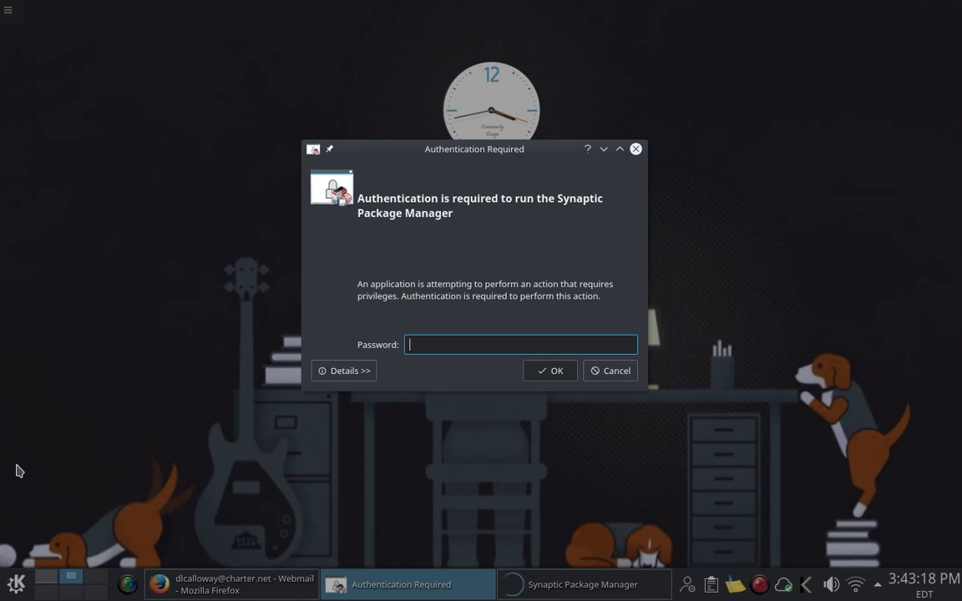
pyautogui.write('********')
pyautogui.press('Return')
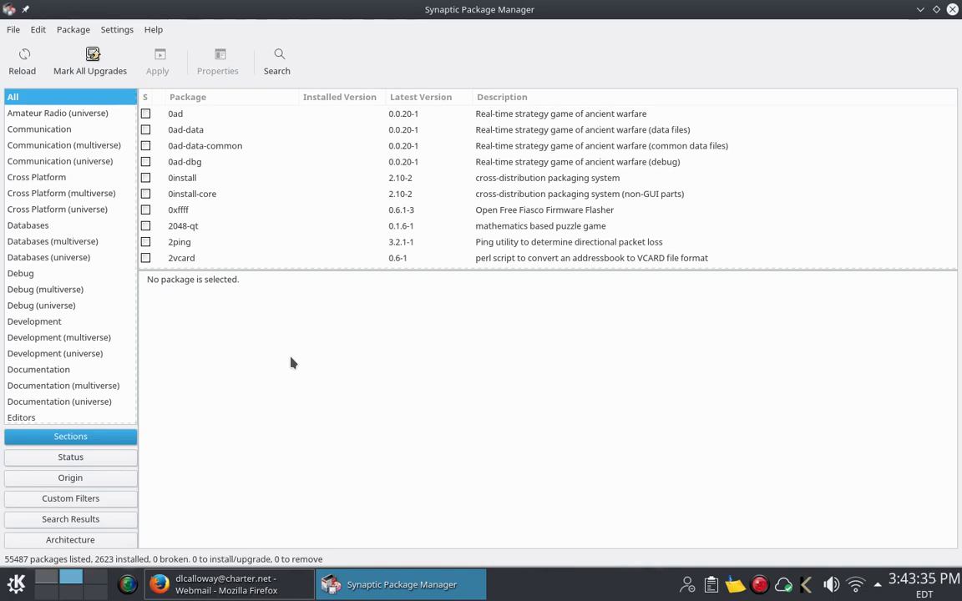
# Step: Search Synaptic for 'claws-mail', listing the 36 matching packages
pyautogui.click(278, 64)
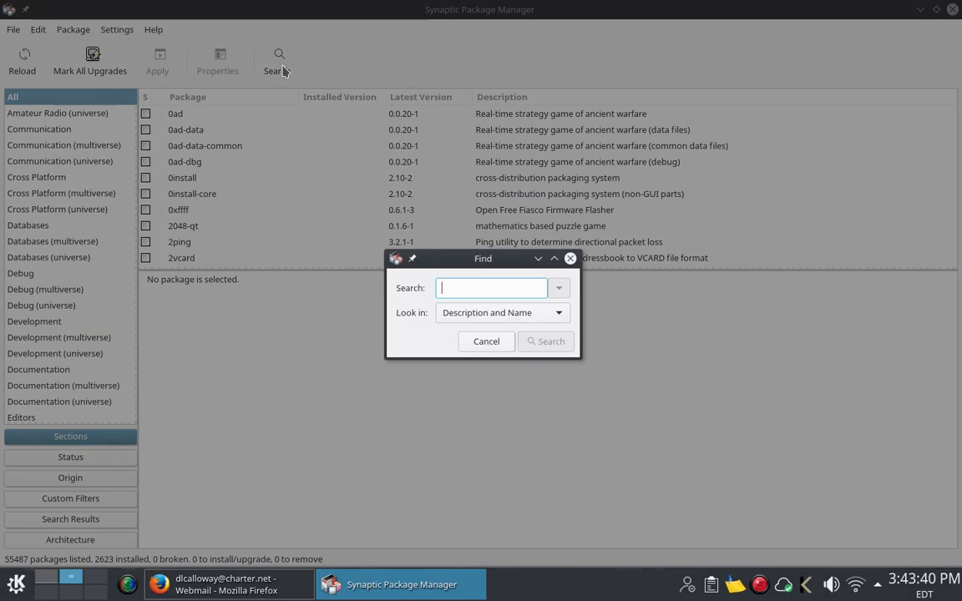
pyautogui.write('cla')
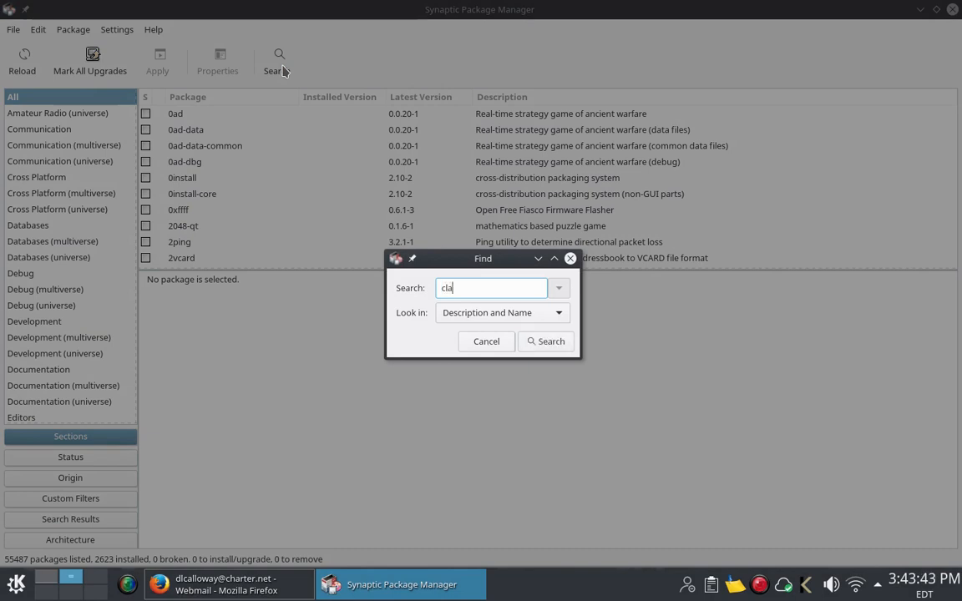
pyautogui.write('ws-mail')
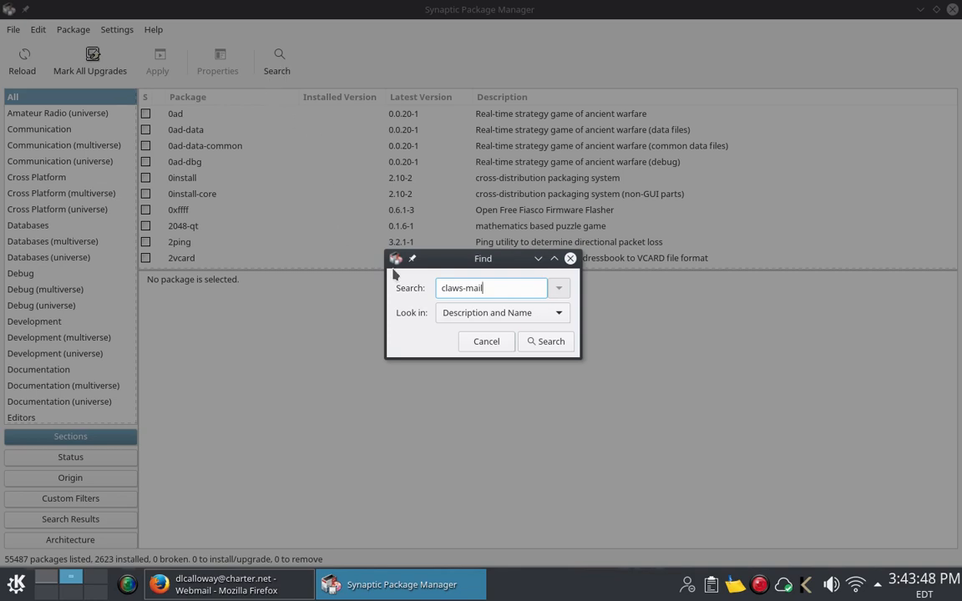
pyautogui.click(542, 341)
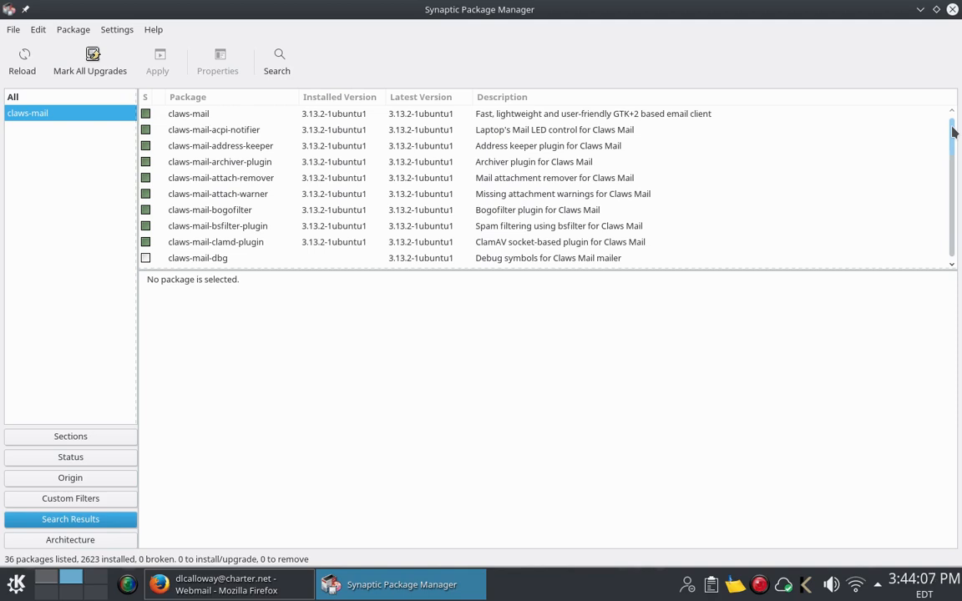
pyautogui.scroll(-1, 953, 131)
pyautogui.scroll(1, 952, 125)
pyautogui.moveTo(952, 130); pyautogui.dragTo(955, 236)
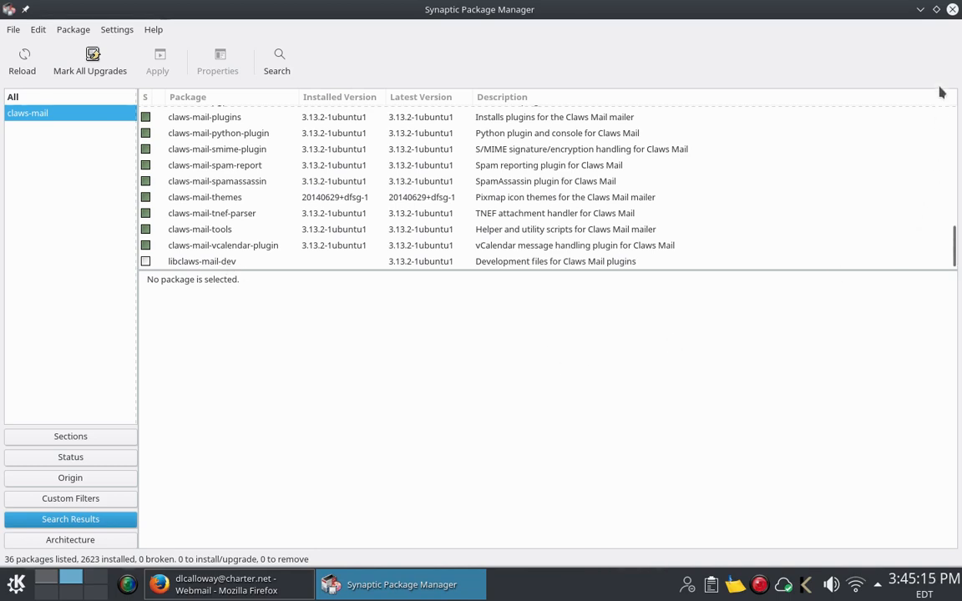
# Step: Close Synaptic and launch Claws Mail from the launcher's Internet applications
pyautogui.click(951, 11)
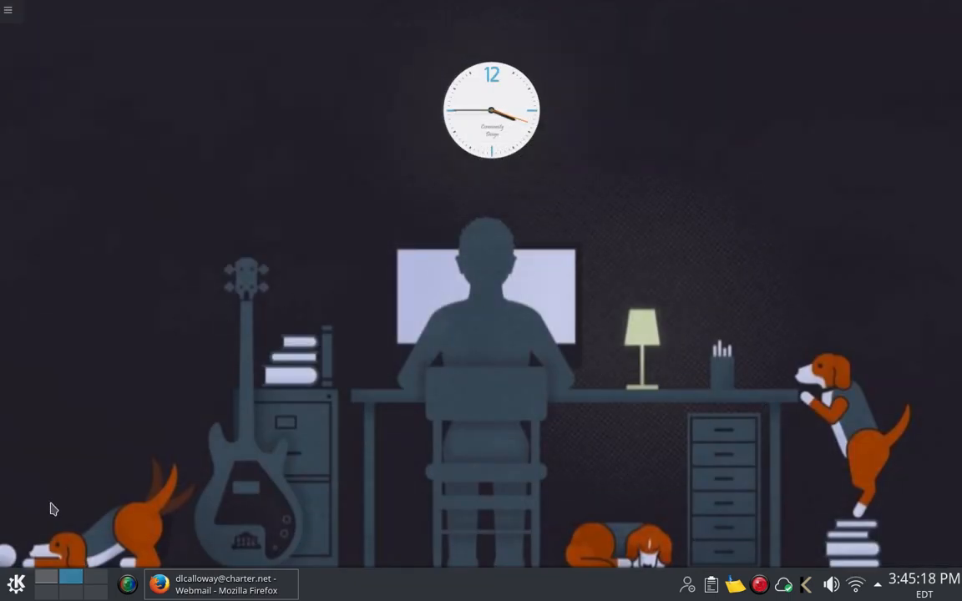
pyautogui.click(15, 585)
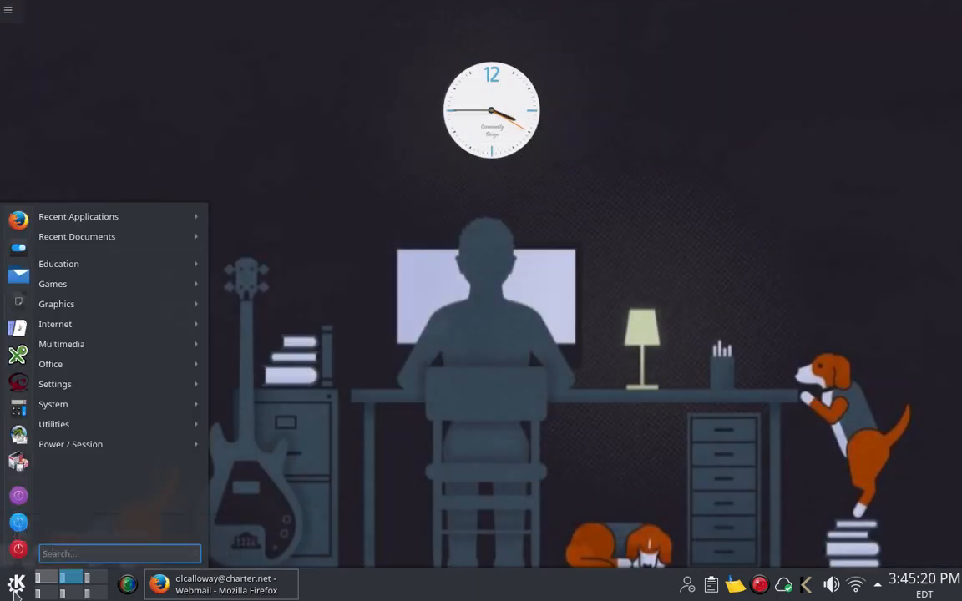
pyautogui.moveTo(59, 432)
pyautogui.moveTo(60, 331)
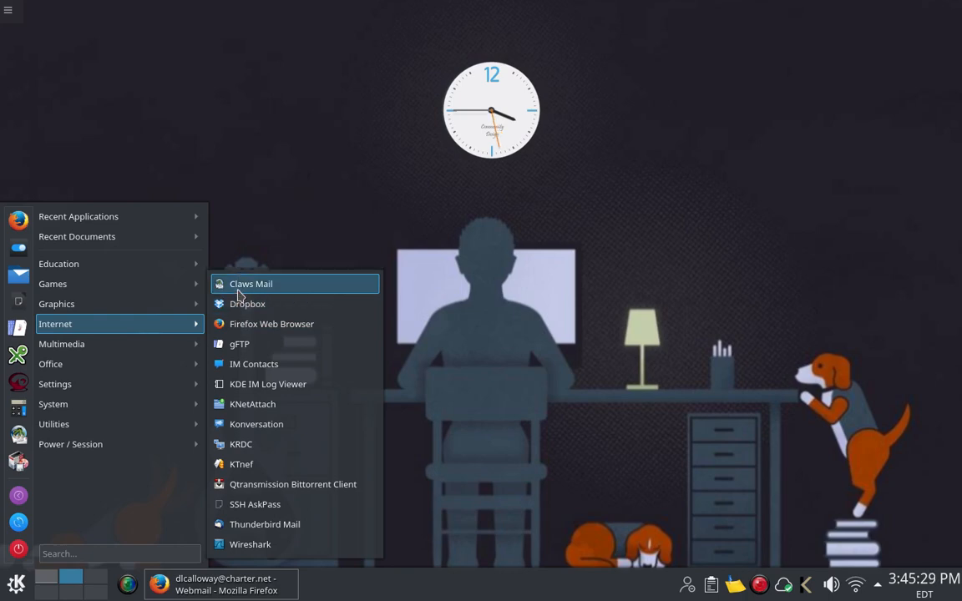
pyautogui.click(239, 288)
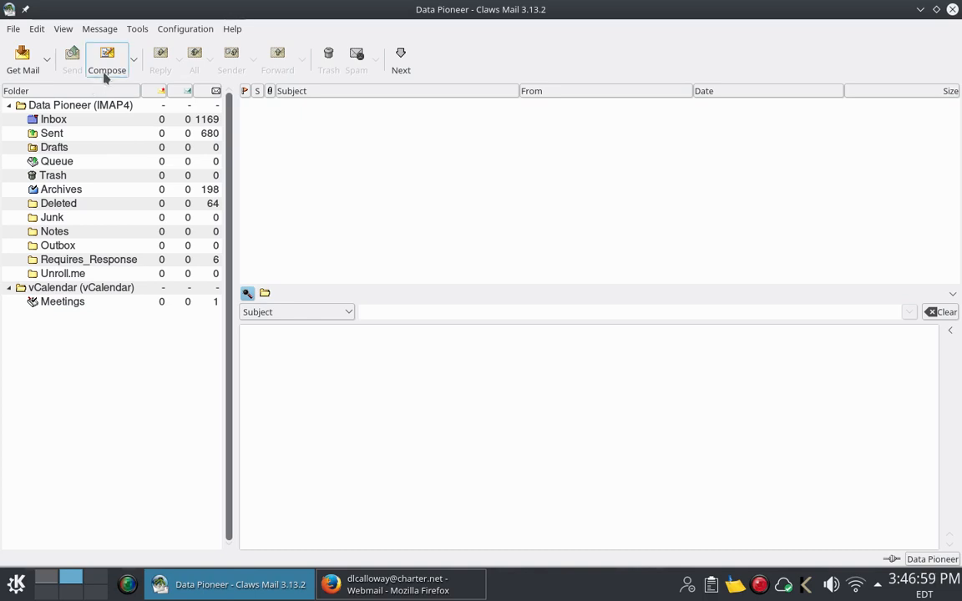
# Step: Open the current account's preferences from the Configuration menu, showing its Basic server settings
pyautogui.click(187, 30)
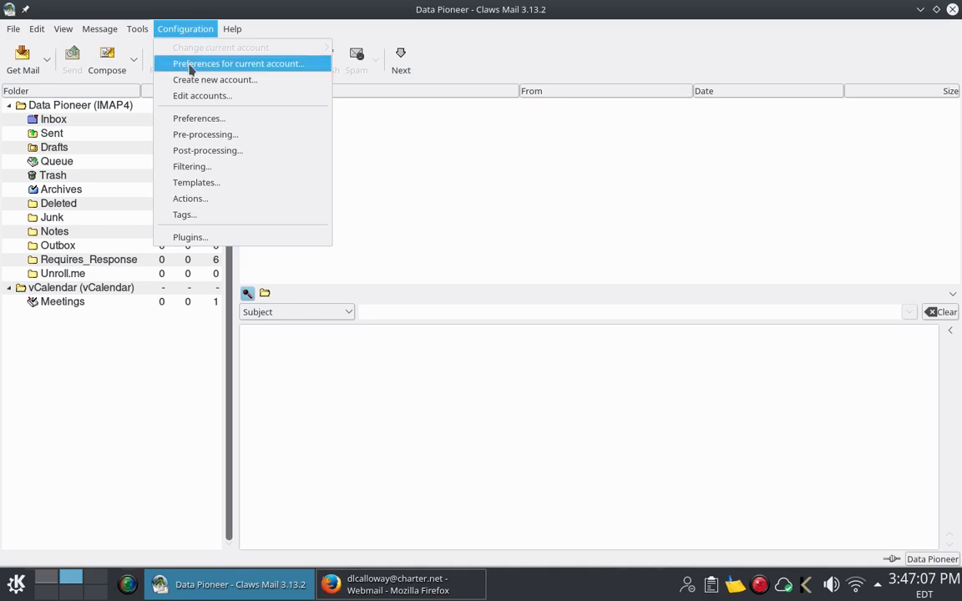
pyautogui.click(190, 67)
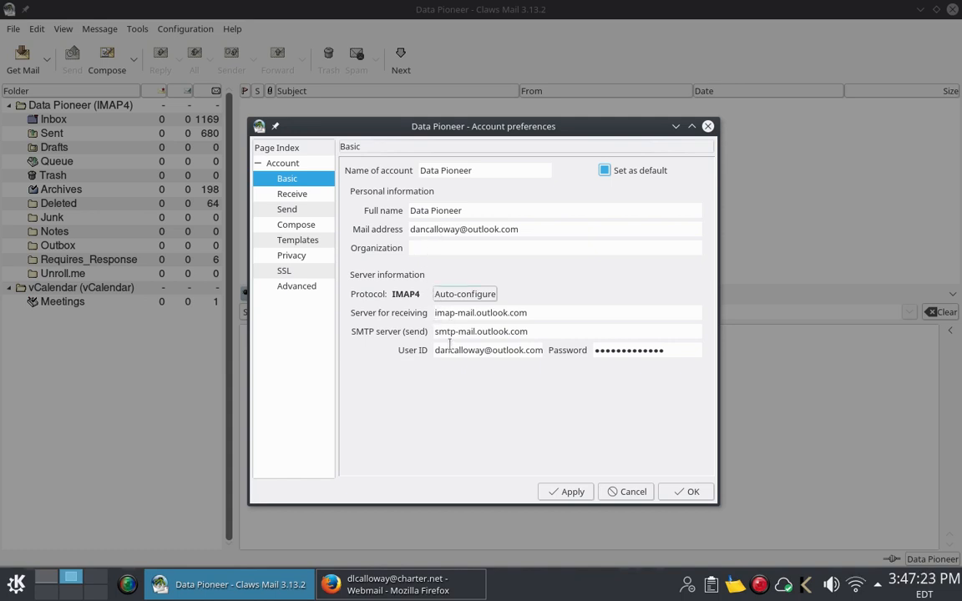
# Step: Browse the account's Receive, Send, Compose and SSL preference pages
pyautogui.click(297, 193)
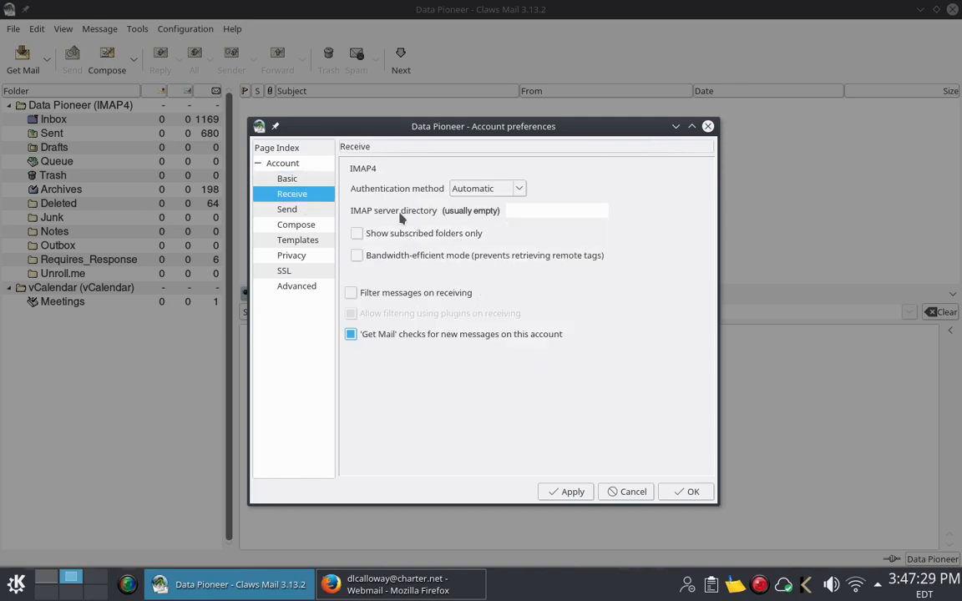
pyautogui.click(324, 210)
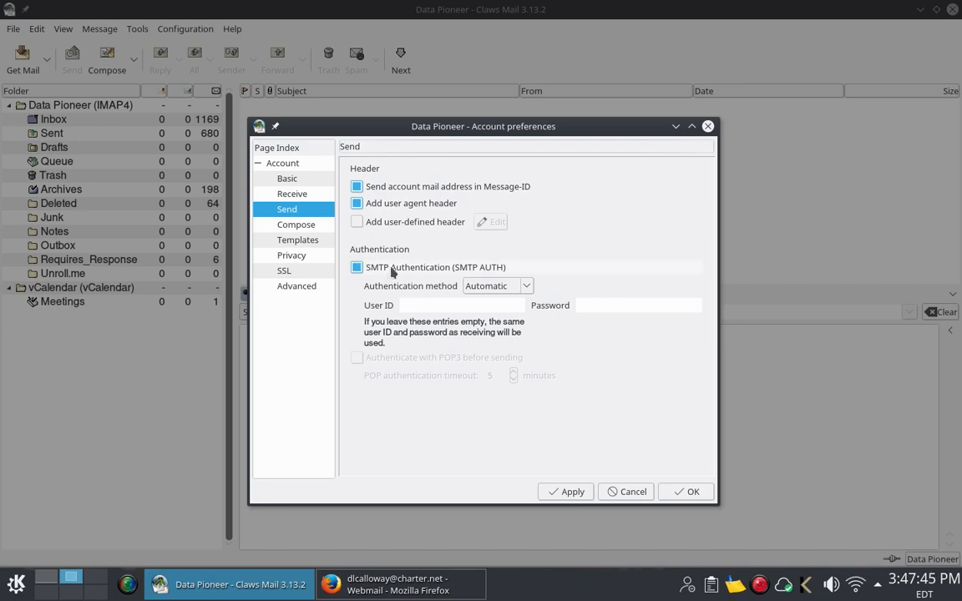
pyautogui.click(296, 225)
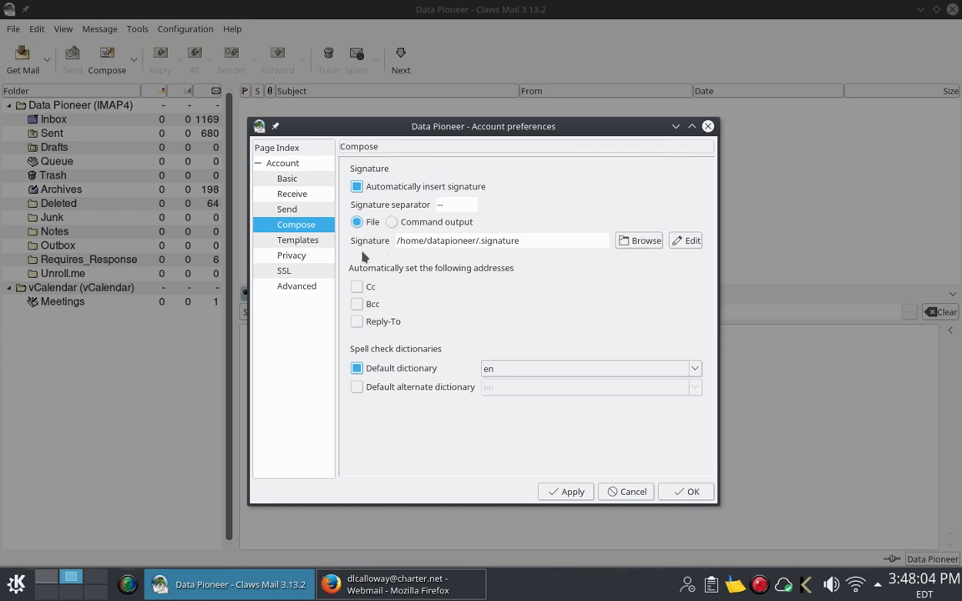
pyautogui.click(299, 272)
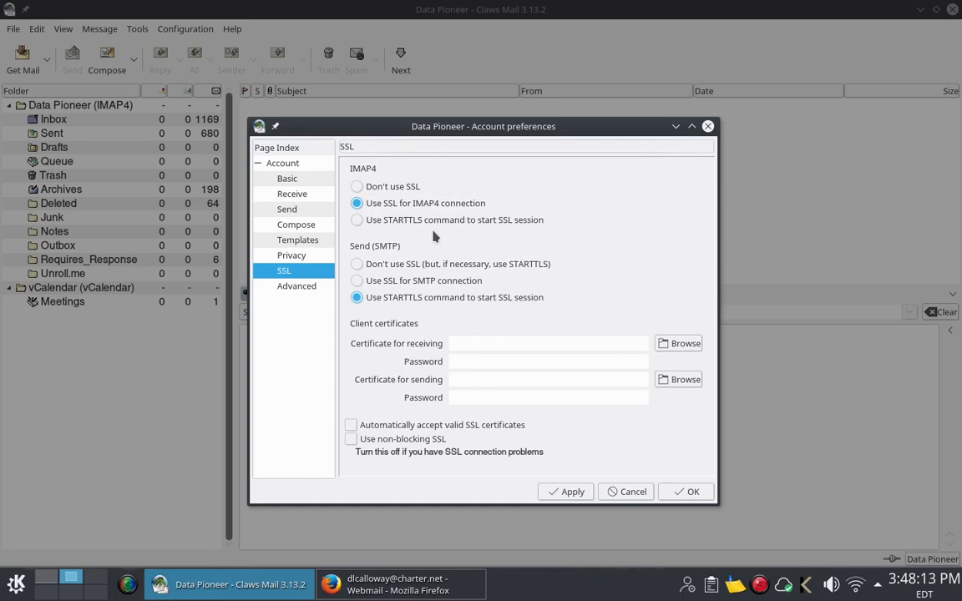
# Step: Review the Advanced page's ports 587 and 993 and folders, then cancel the dialog
pyautogui.click(303, 287)
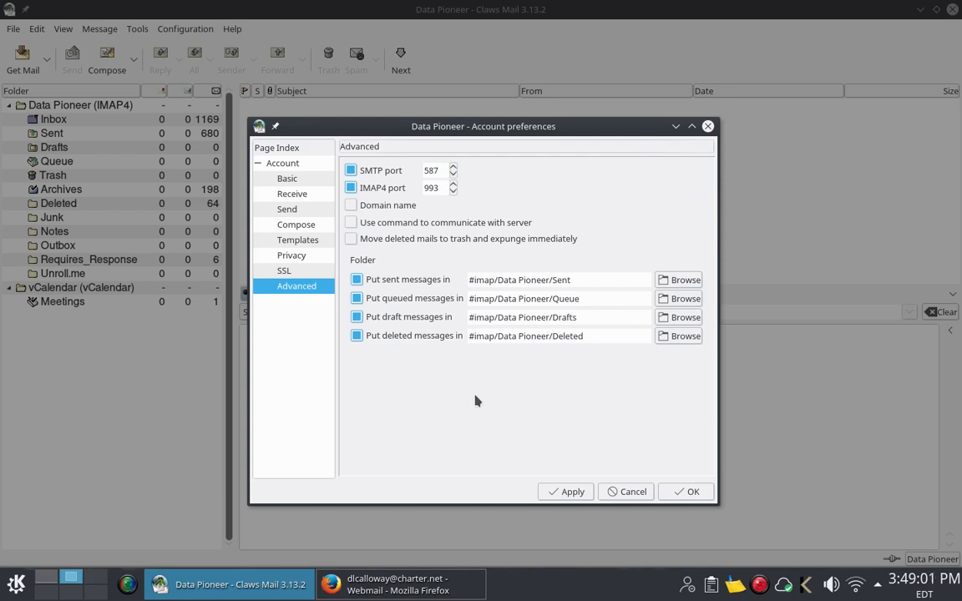
pyautogui.click(623, 495)
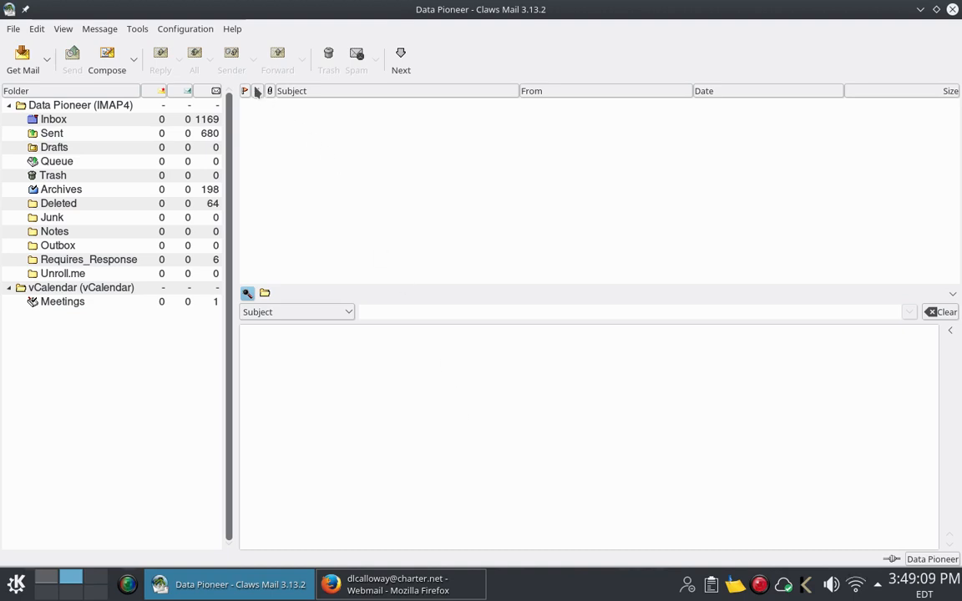
# Step: Begin creating a new mail account, then abandon it and close the account list
pyautogui.click(187, 30)
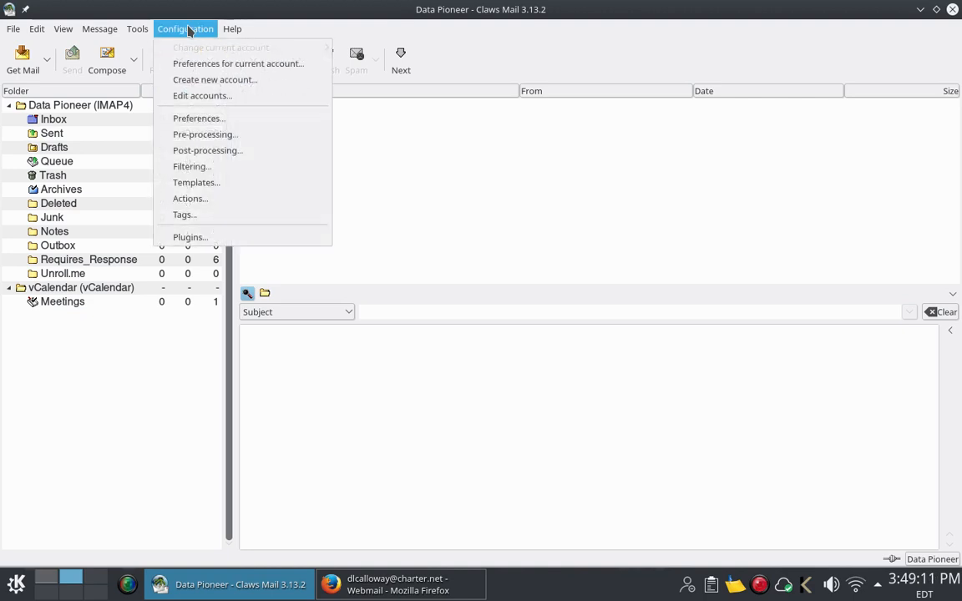
pyautogui.click(197, 80)
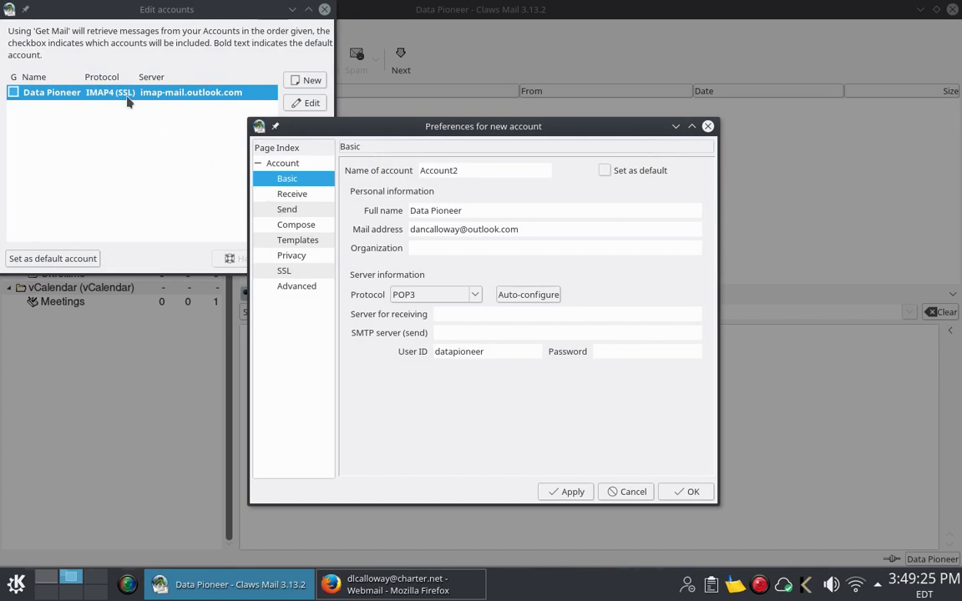
pyautogui.click(155, 147)
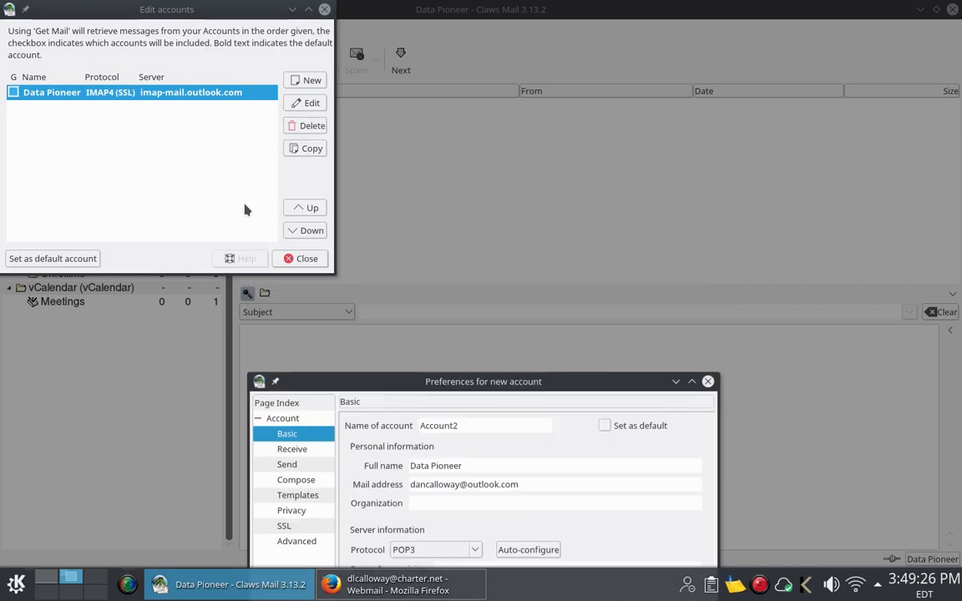
pyautogui.click(628, 492)
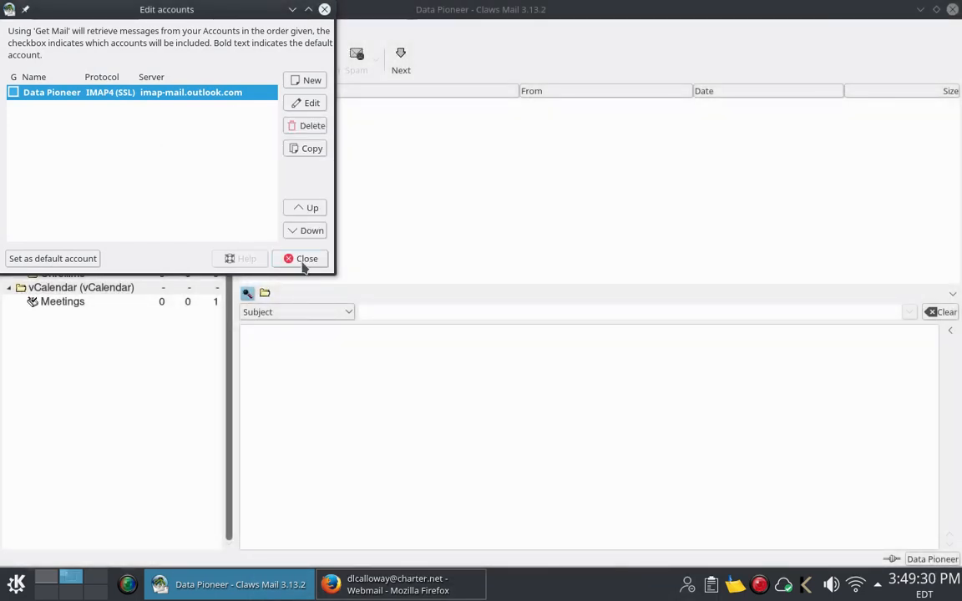
pyautogui.click(302, 259)
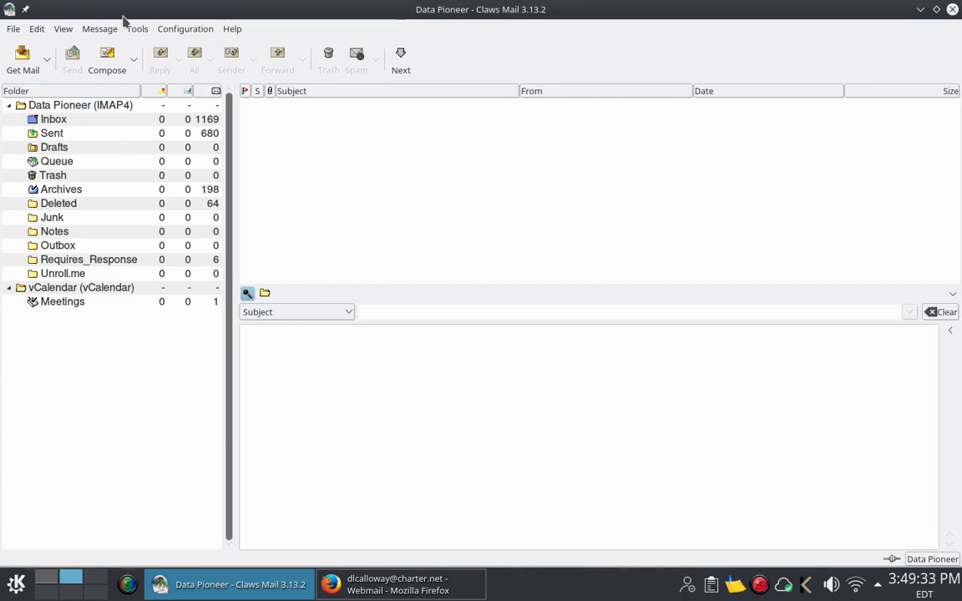
# Step: Open Claws Mail's Preferences at the Sending page under Mail Handling
pyautogui.click(175, 32)
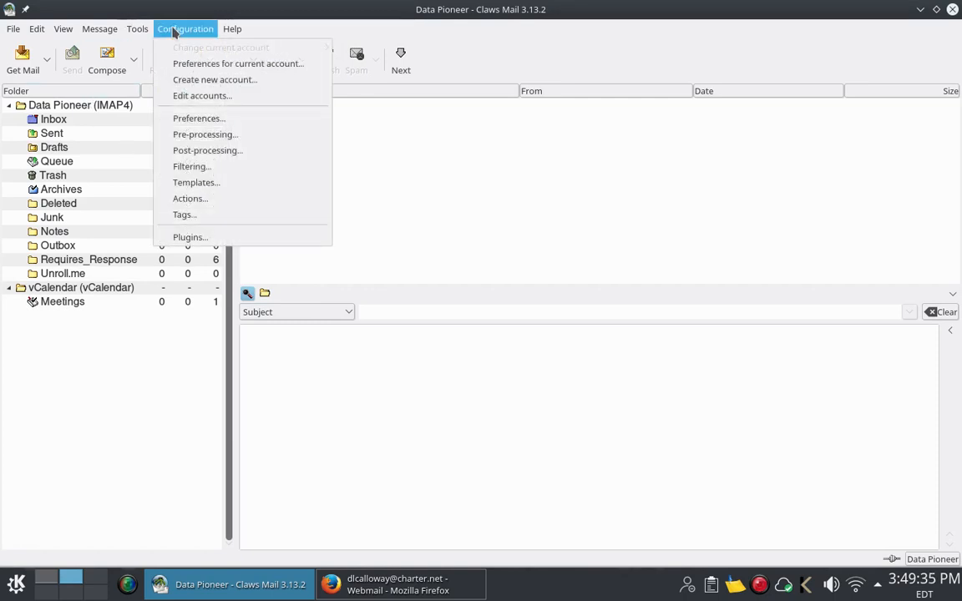
pyautogui.click(187, 119)
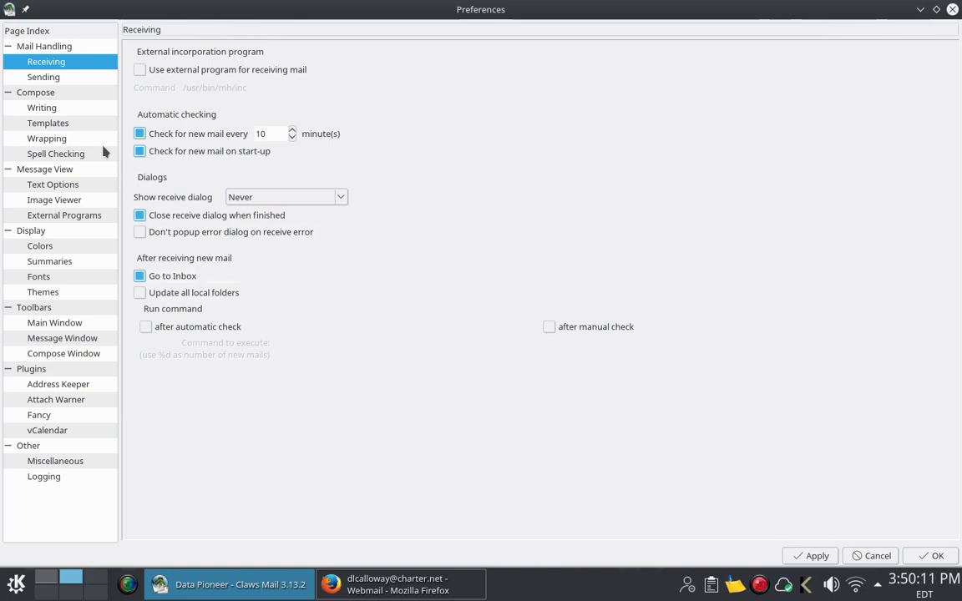
pyautogui.click(50, 81)
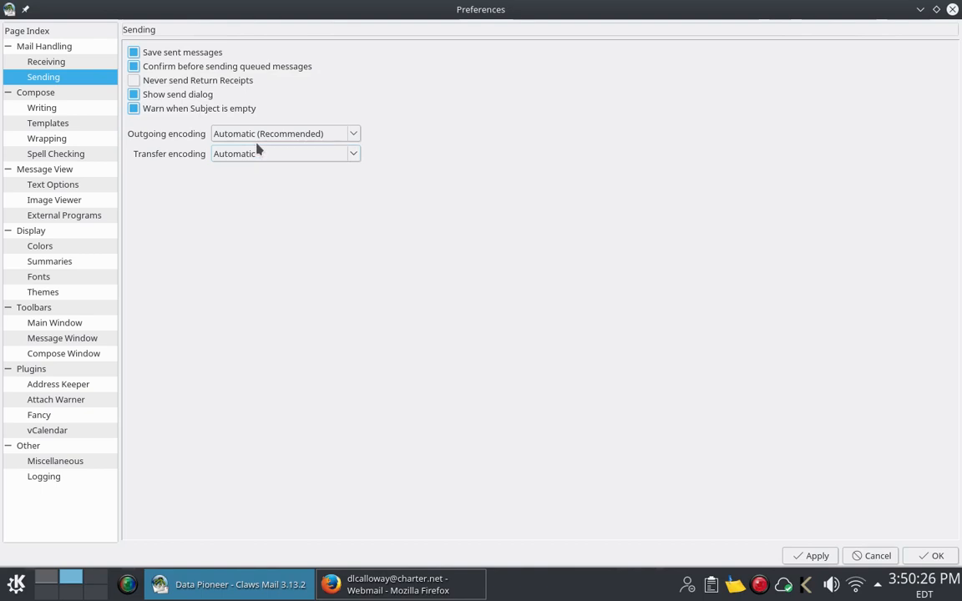
# Step: Review the Compose Writing preferences, then show the Templates page with its 'Hello,' compose template
pyautogui.click(48, 108)
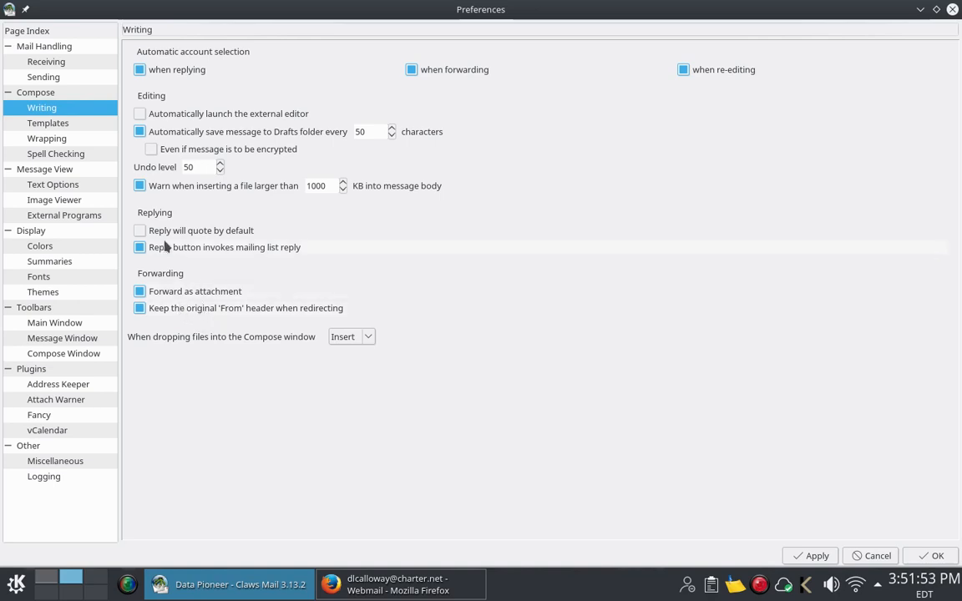
pyautogui.click(72, 124)
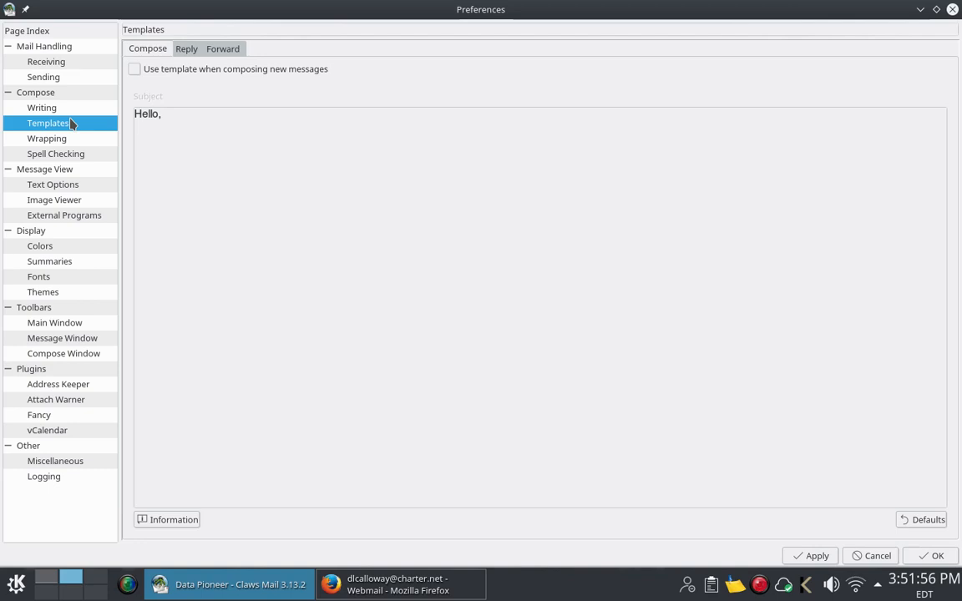
# Step: View the Reply and Forward templates, then the Wrapping settings wrapping at 150 characters
pyautogui.click(190, 50)
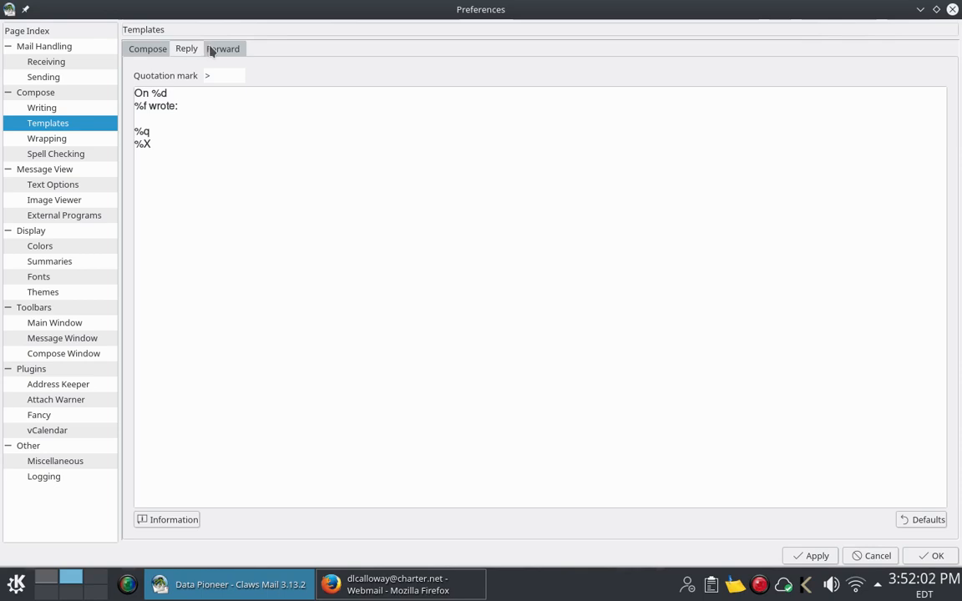
pyautogui.click(211, 50)
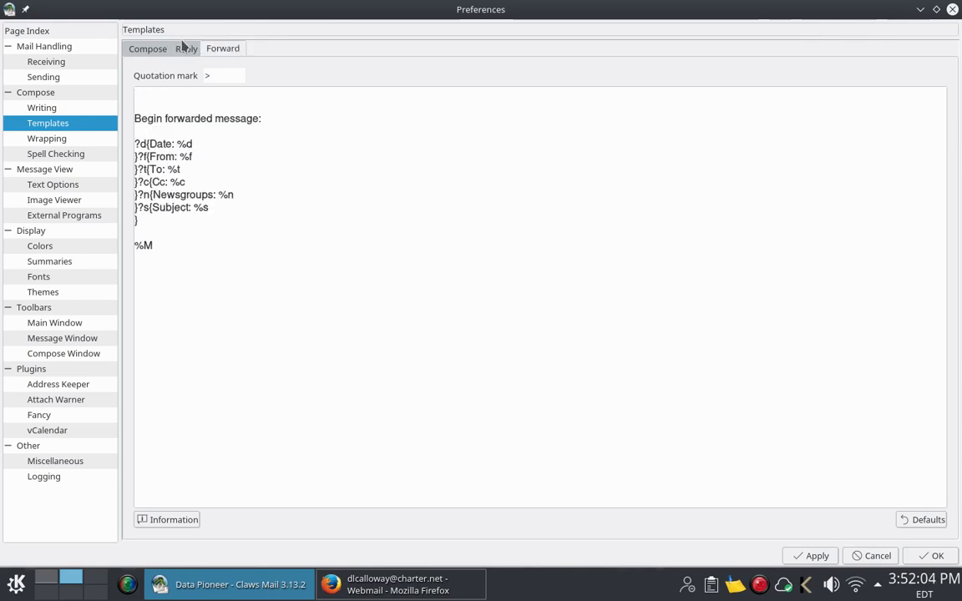
pyautogui.click(42, 139)
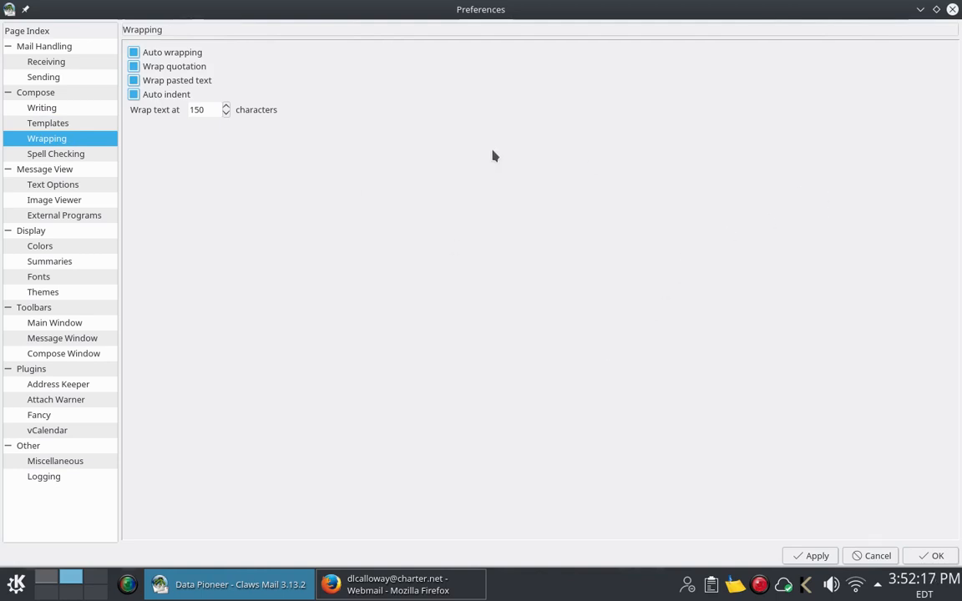
# Step: Page through the Spell Checking, Text Options, External Programs and Themes preference pages
pyautogui.click(56, 155)
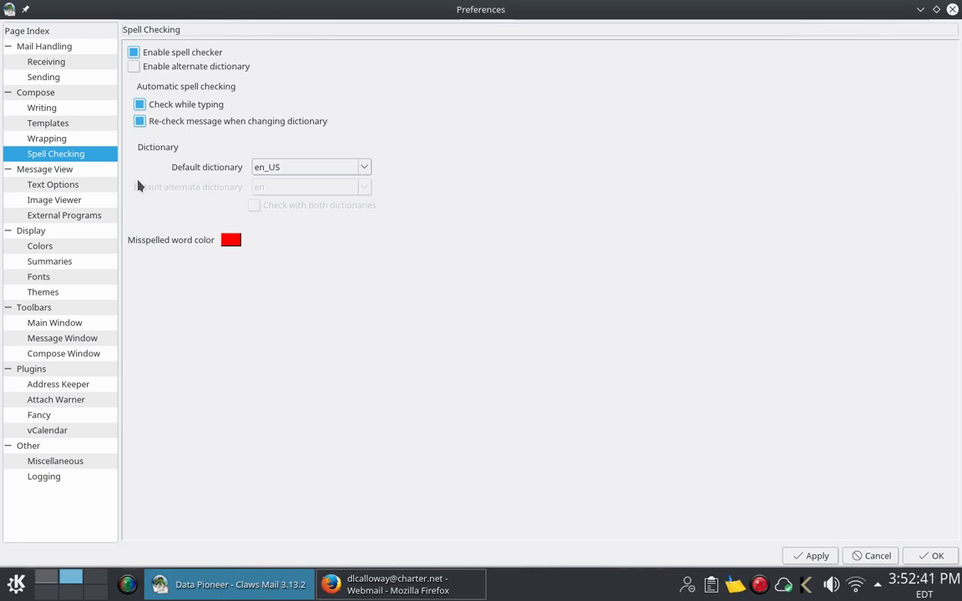
pyautogui.click(74, 189)
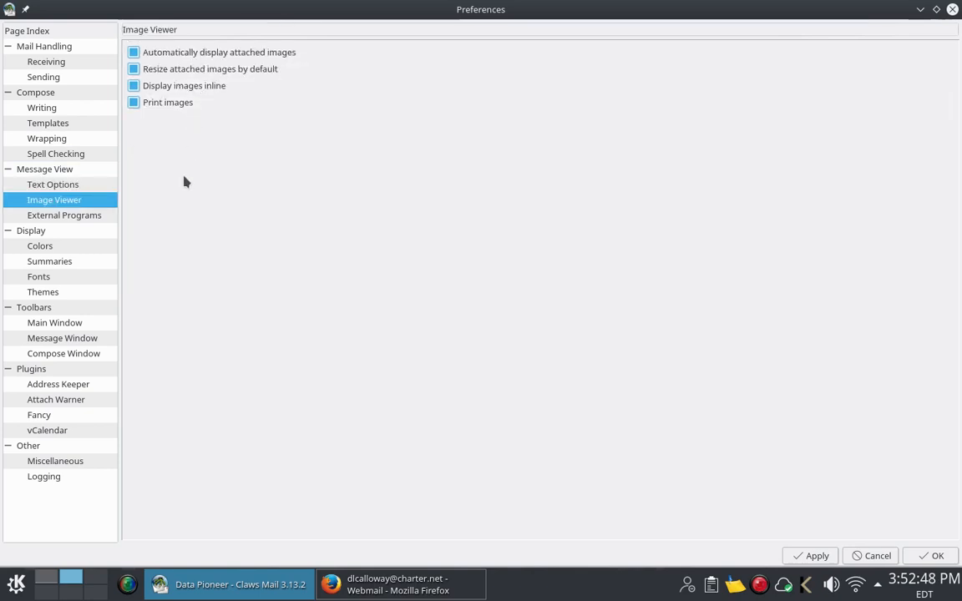
pyautogui.click(94, 216)
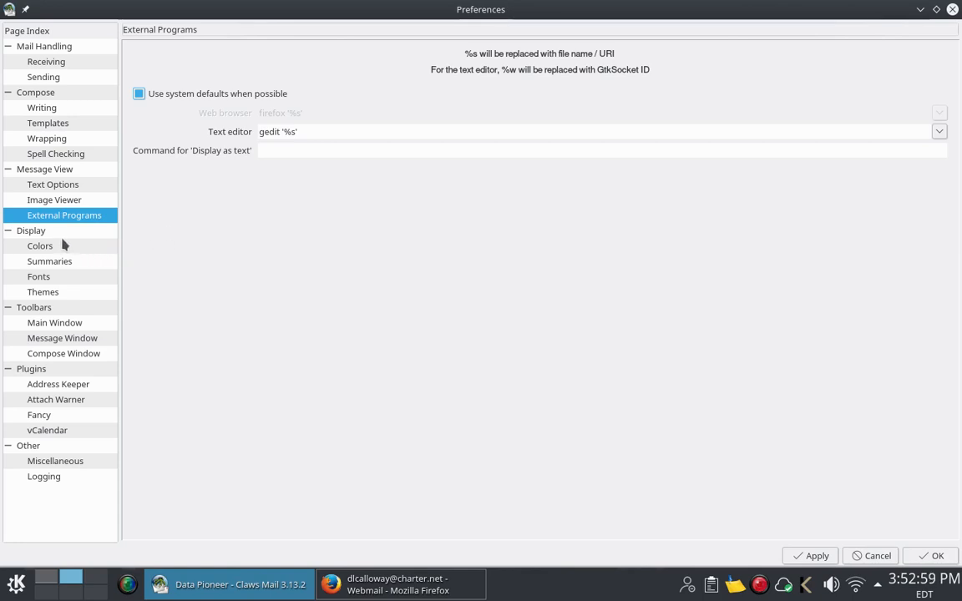
pyautogui.click(50, 292)
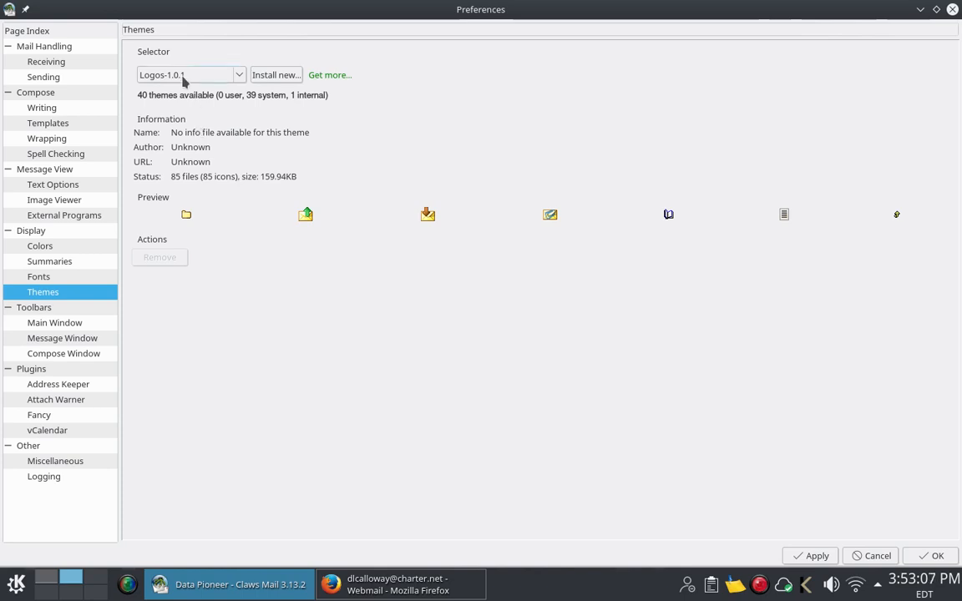
# Step: Browse the theme list but keep Logos-1.0.1, then cancel out of Preferences
pyautogui.click(238, 79)
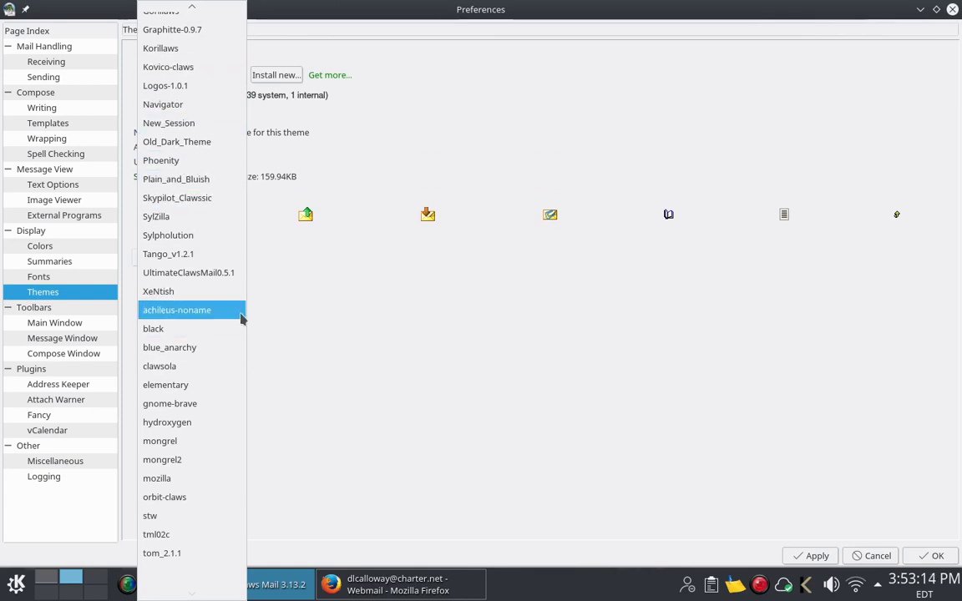
pyautogui.click(341, 334)
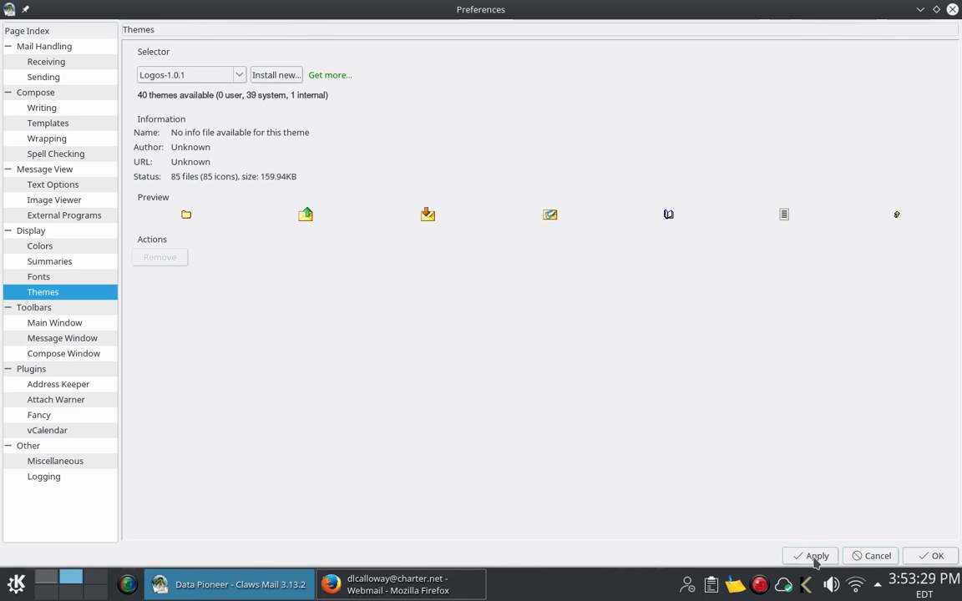
pyautogui.click(875, 556)
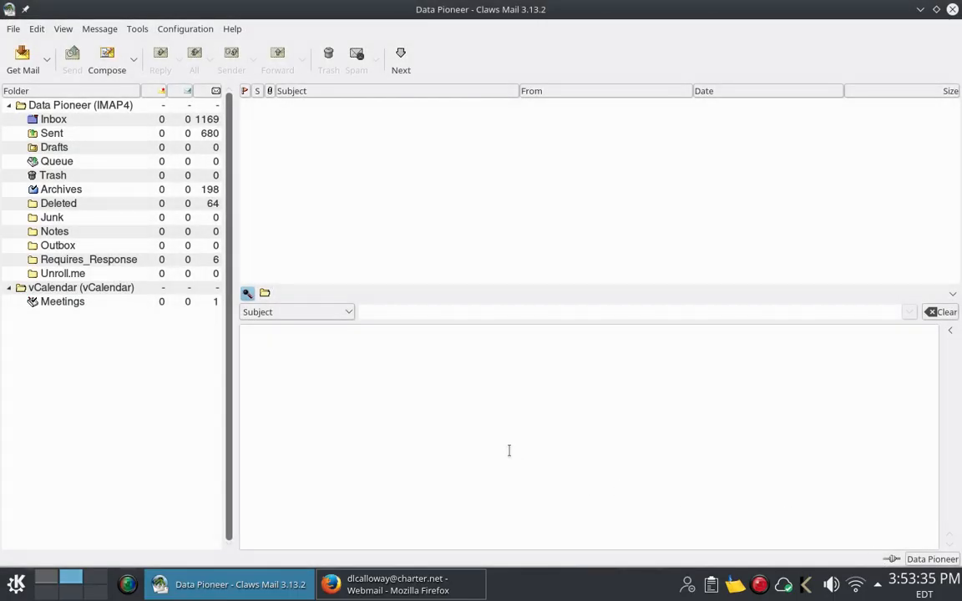
# Step: Open Configuration > Plugins, read the Fancy HTML Viewer, Attach warner and vCalendar descriptions, then visit the plugins webpage
pyautogui.click(185, 30)
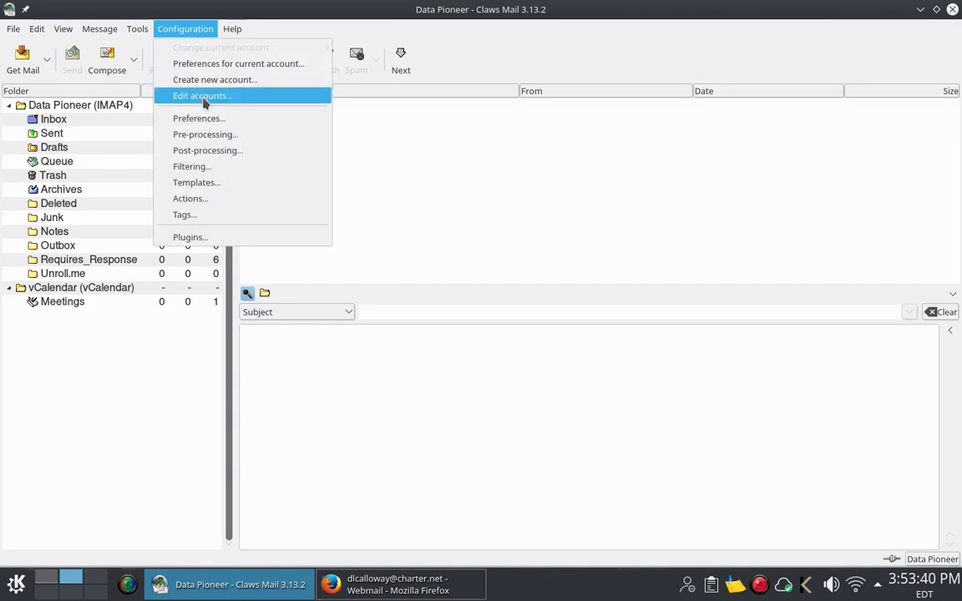
pyautogui.click(216, 241)
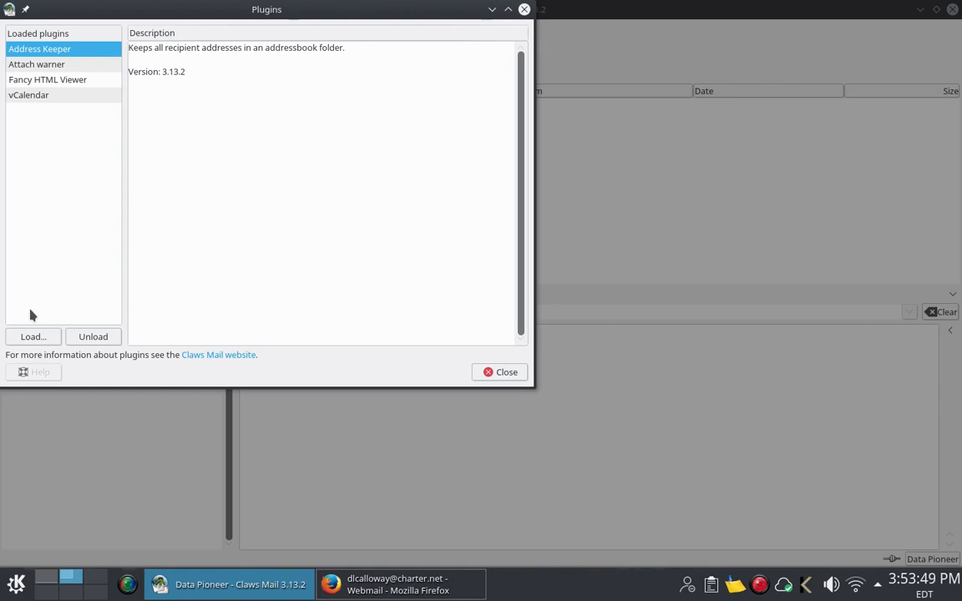
pyautogui.click(58, 83)
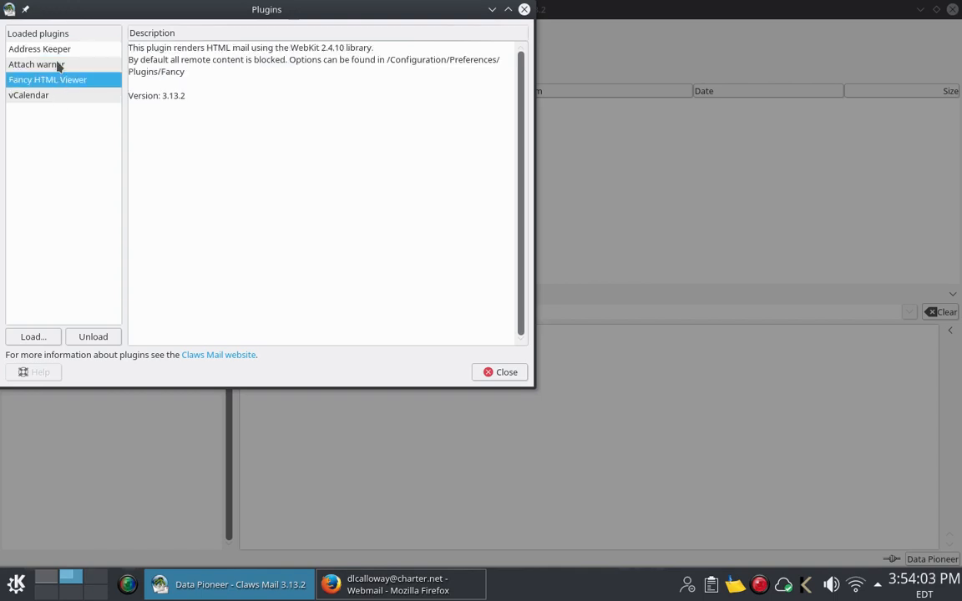
pyautogui.click(59, 66)
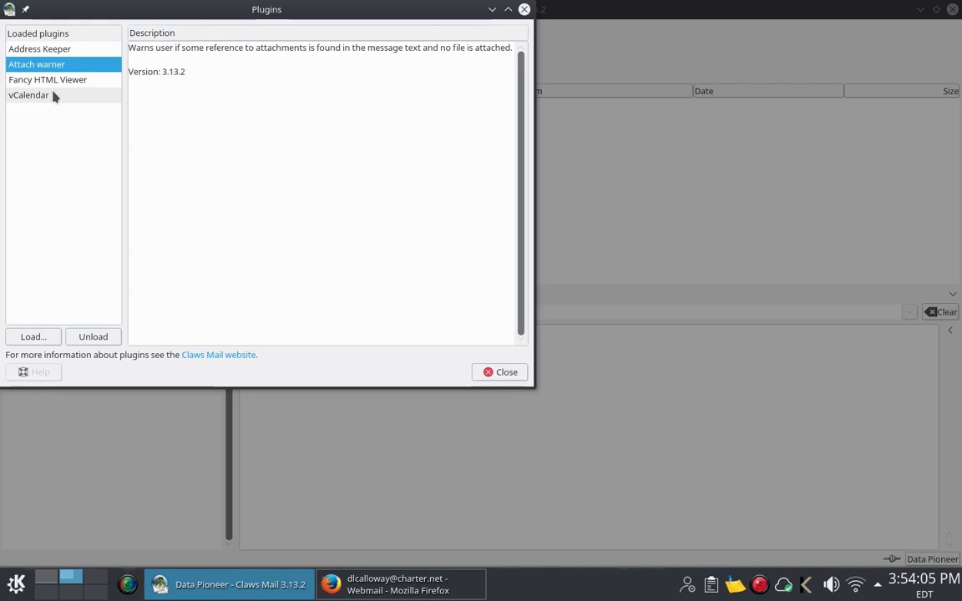
pyautogui.click(52, 95)
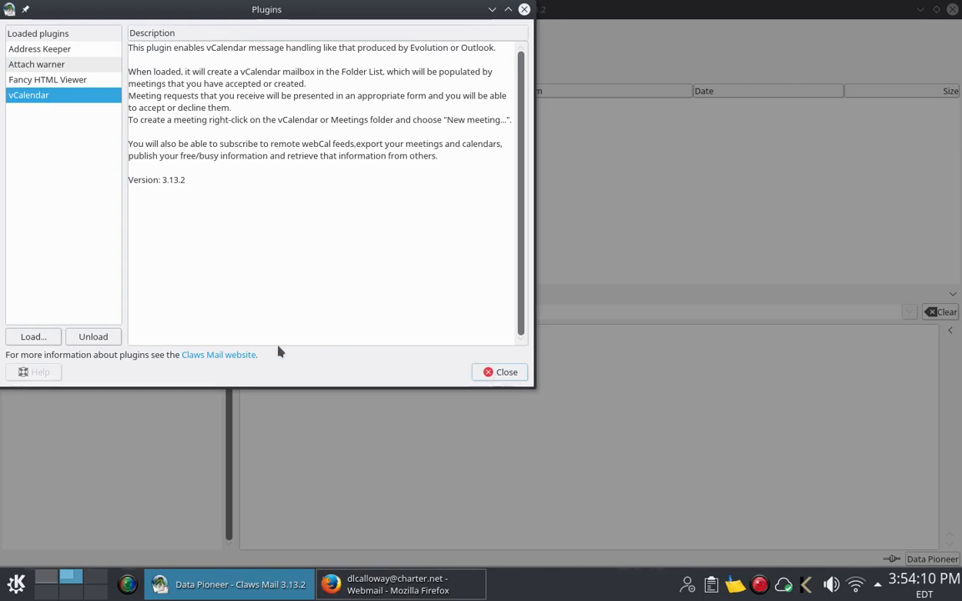
pyautogui.click(217, 356)
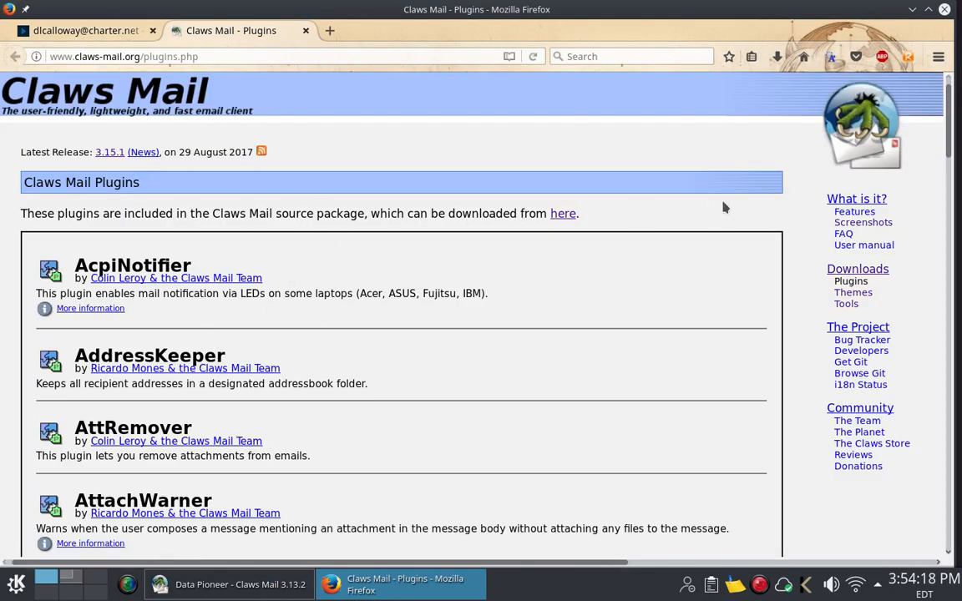
# Step: Check the website's themes download page, then return to Claws Mail and close the Plugins dialog
pyautogui.click(846, 294)
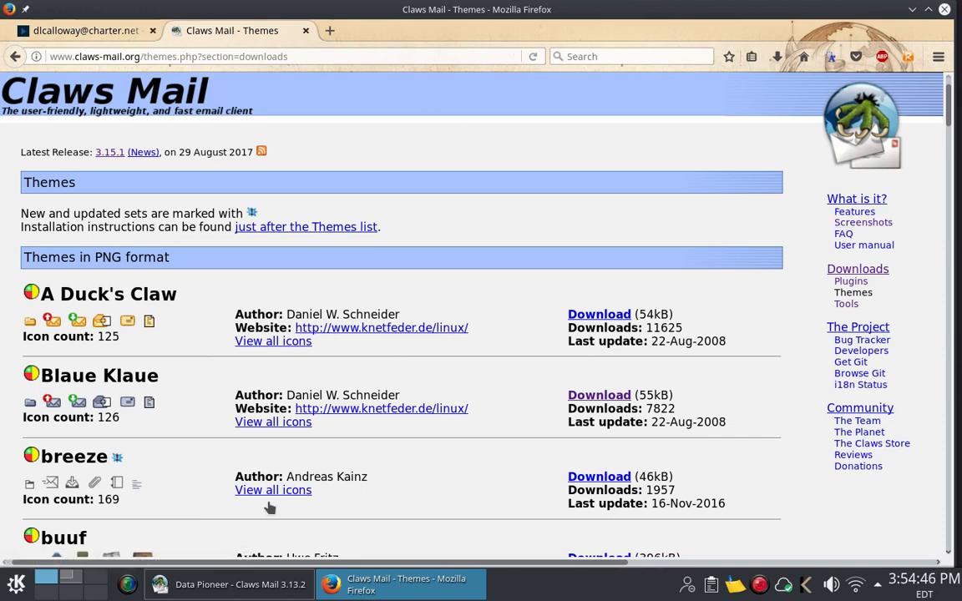
pyautogui.click(269, 586)
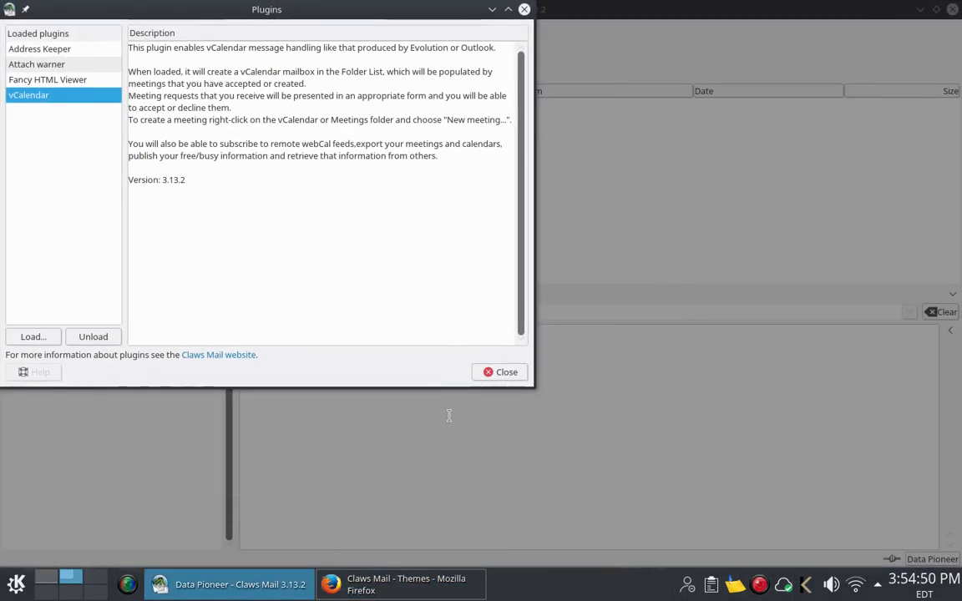
pyautogui.click(502, 375)
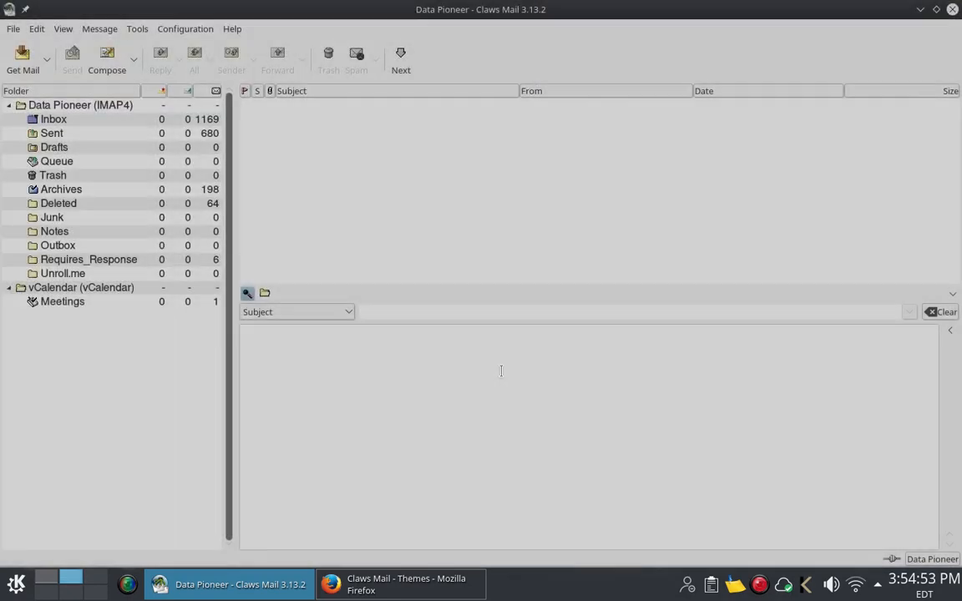
# Step: Look at Inbox and Requires_Response, go back to Inbox, and open the View menu
pyautogui.click(130, 122)
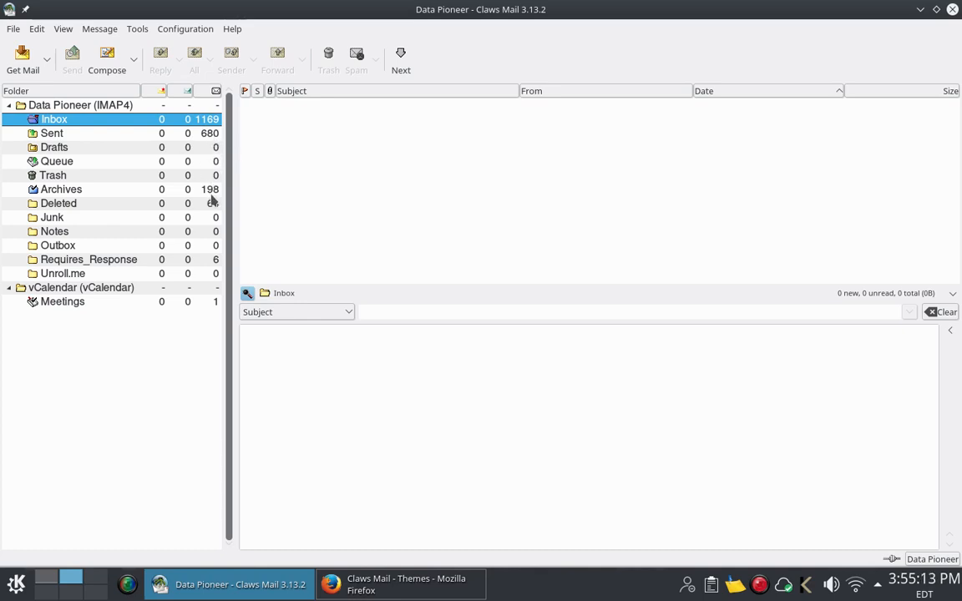
pyautogui.click(97, 260)
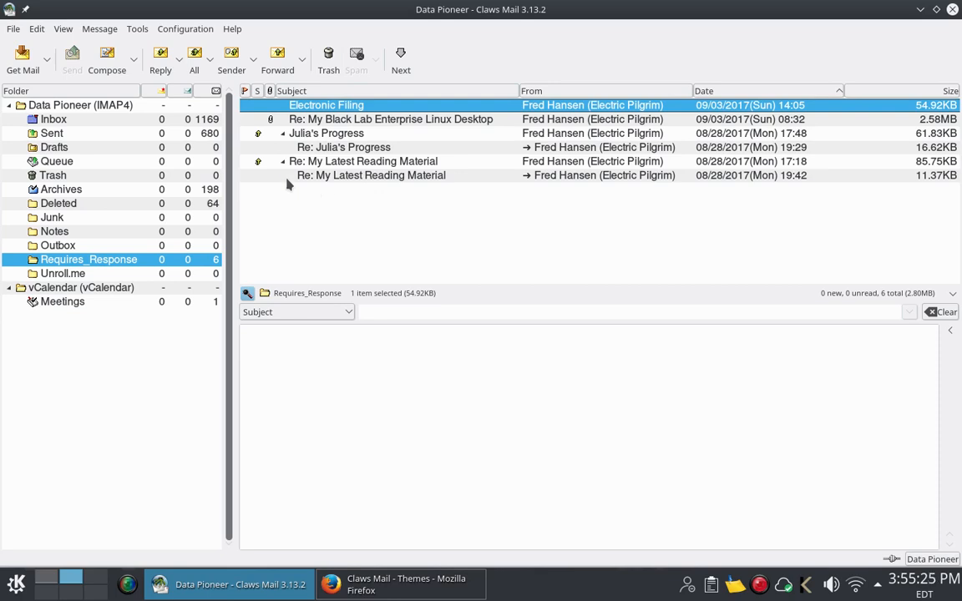
pyautogui.click(89, 124)
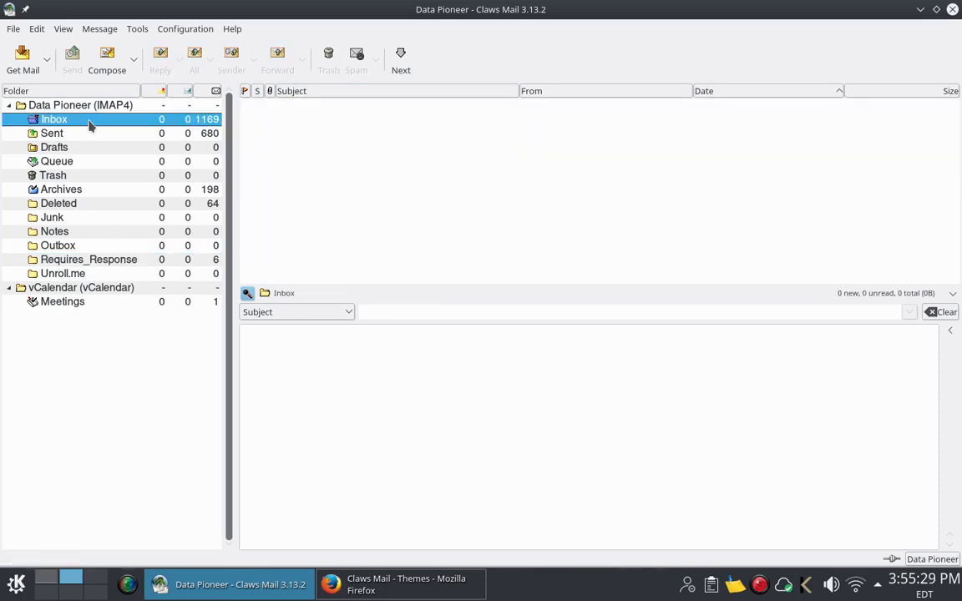
pyautogui.click(66, 32)
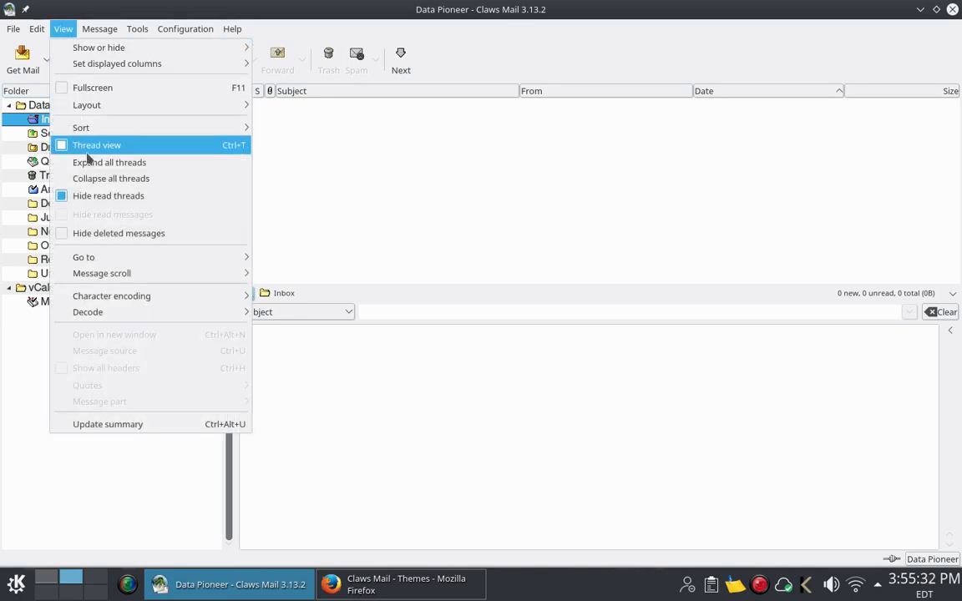
# Step: Dismiss the View menu, then preview and open Test Message # 2 in a separate window
pyautogui.click(100, 196)
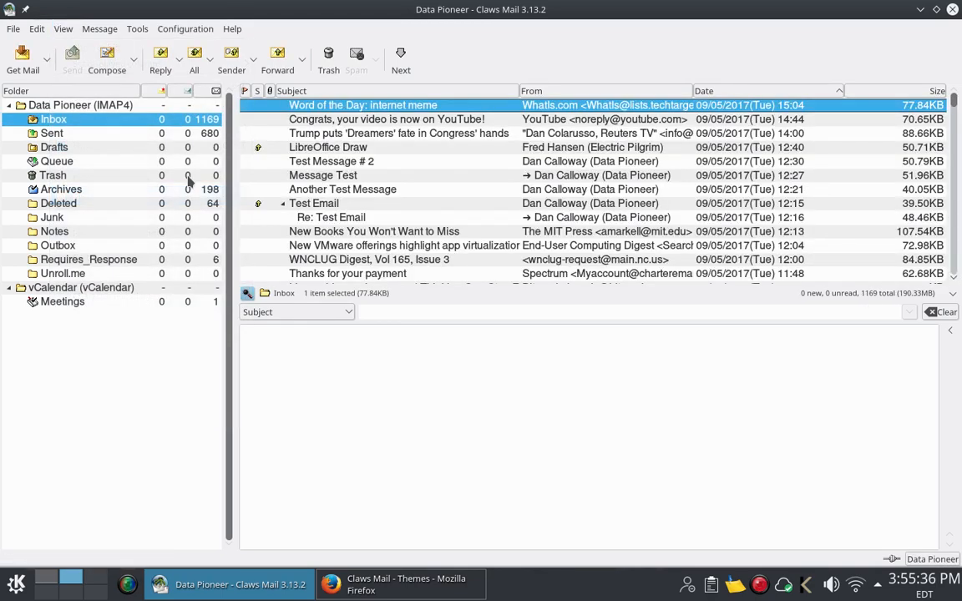
pyautogui.click(363, 164)
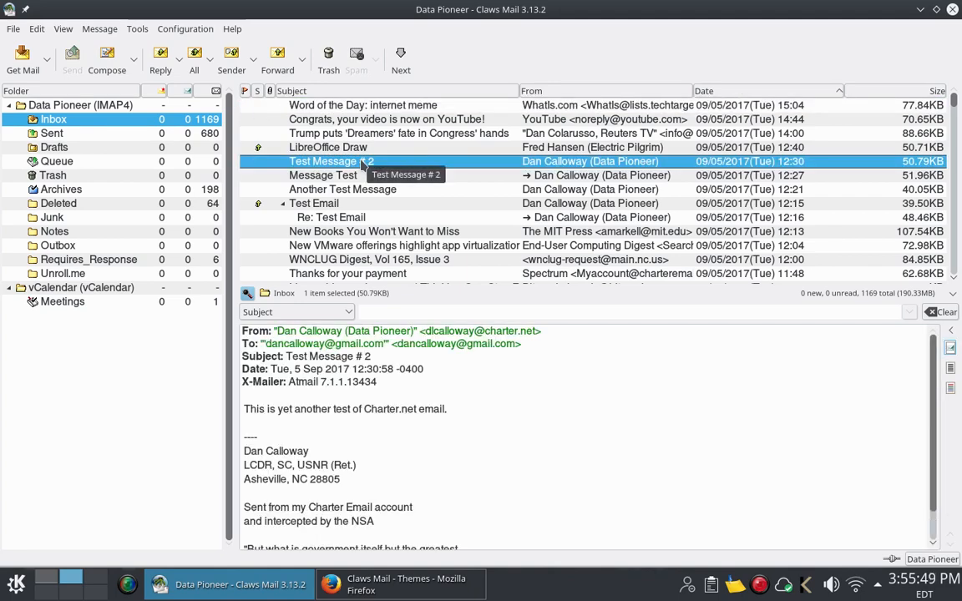
pyautogui.doubleClick(363, 162)
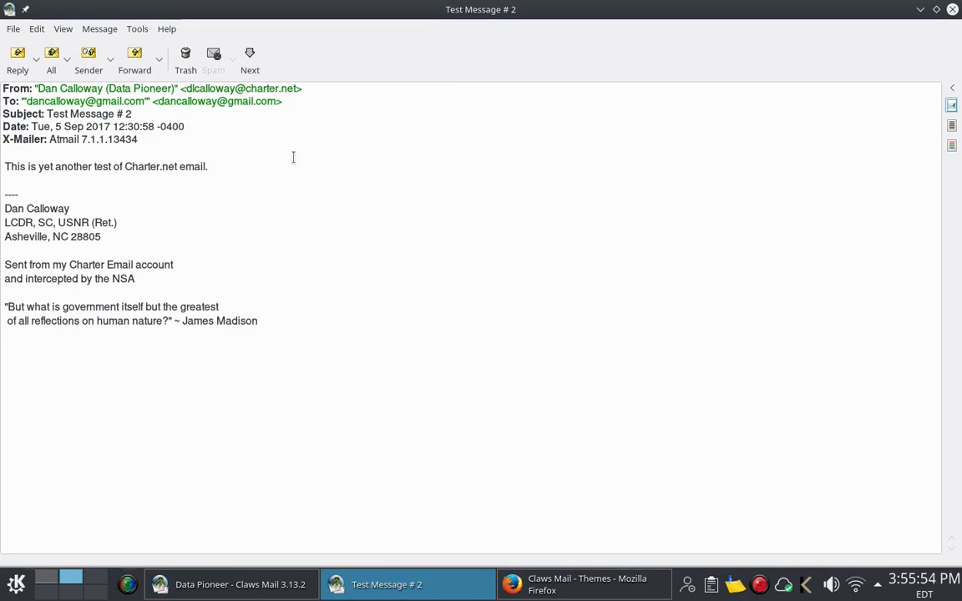
# Step: Glance through the message window's menus, then close the Test Message # 2 window
pyautogui.click(115, 34)
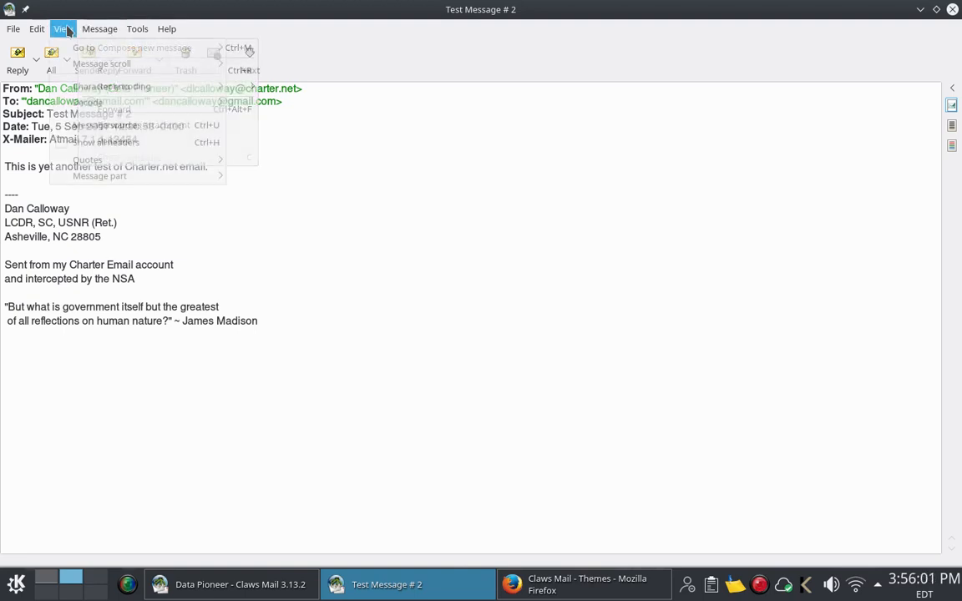
pyautogui.moveTo(128, 34)
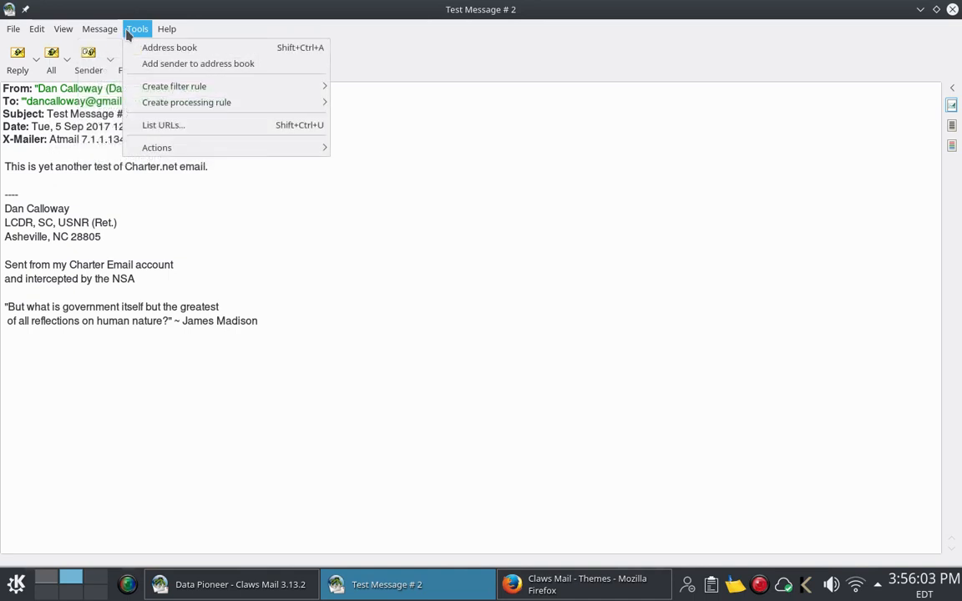
pyautogui.click(423, 278)
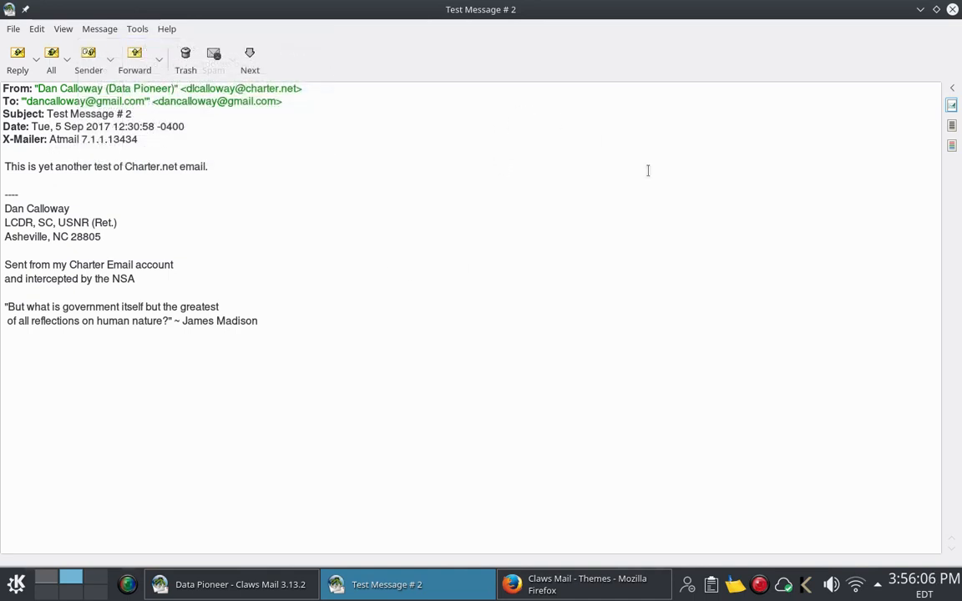
pyautogui.click(952, 10)
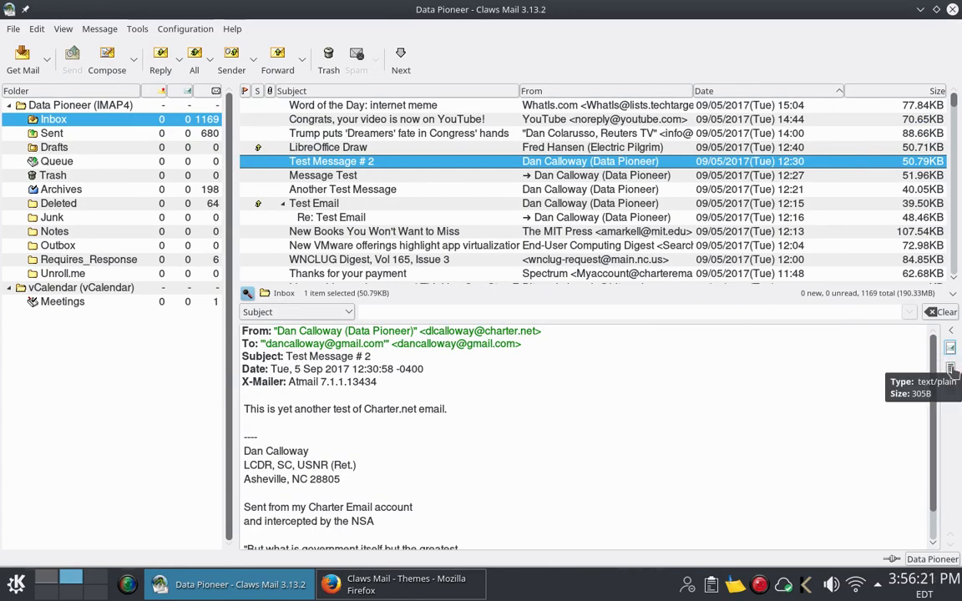
# Step: Show the text/plain MIME part, then the third formatted part of Test Message # 2
pyautogui.click(950, 367)
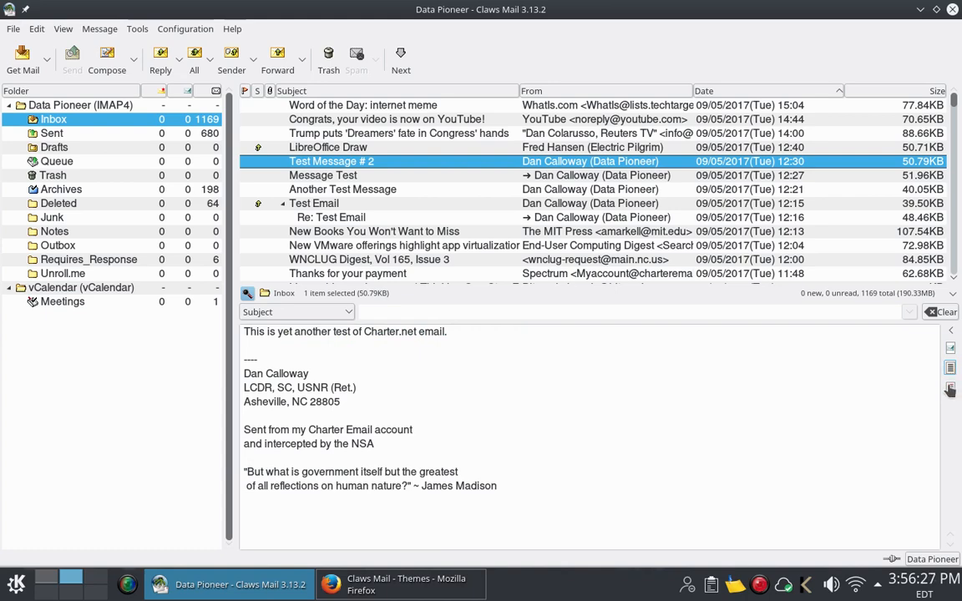
pyautogui.click(950, 388)
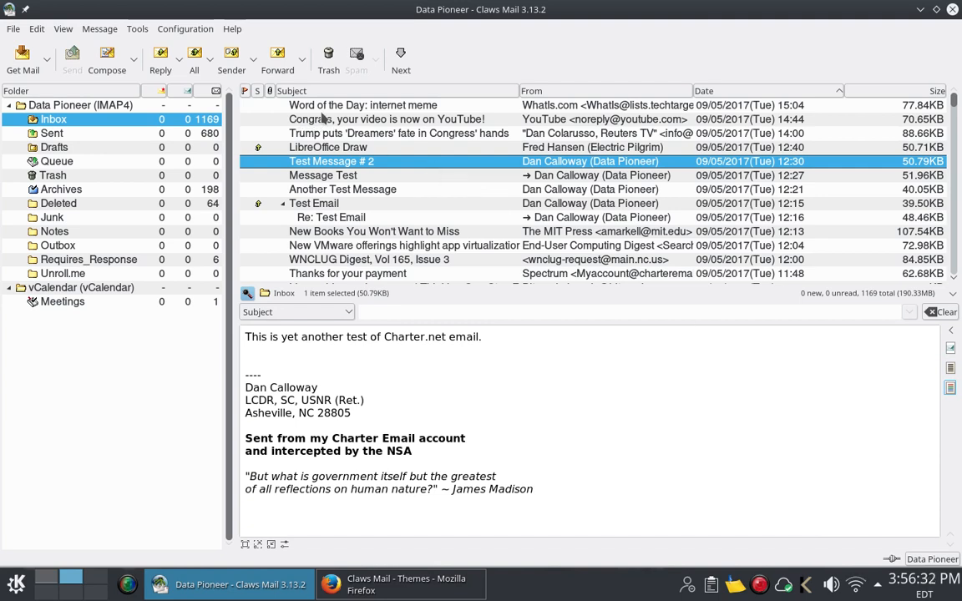
# Step: Start moving Test Message # 2 to Requires_Response, then cancel, keeping it in Inbox
pyautogui.rightClick(333, 163)
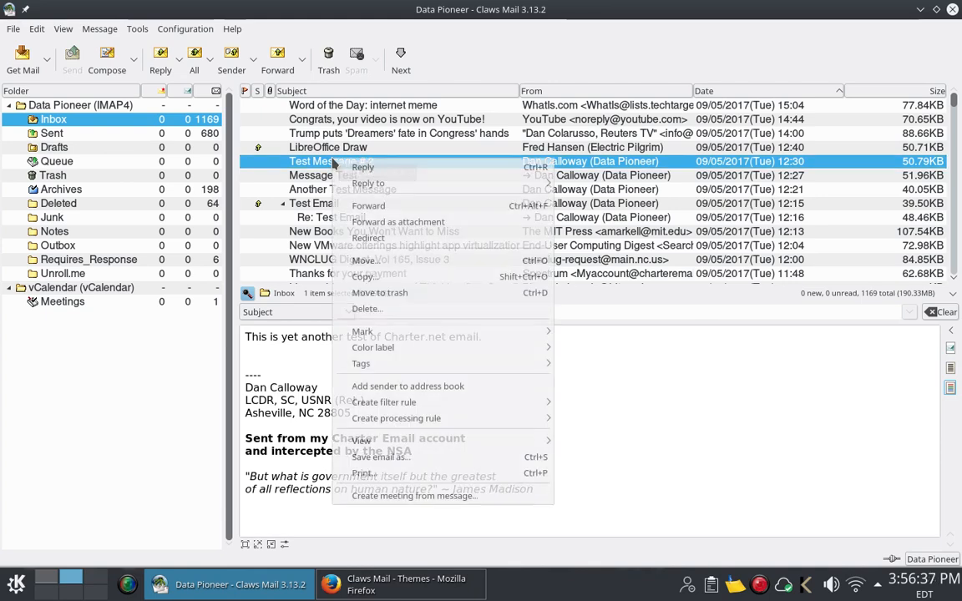
pyautogui.click(361, 261)
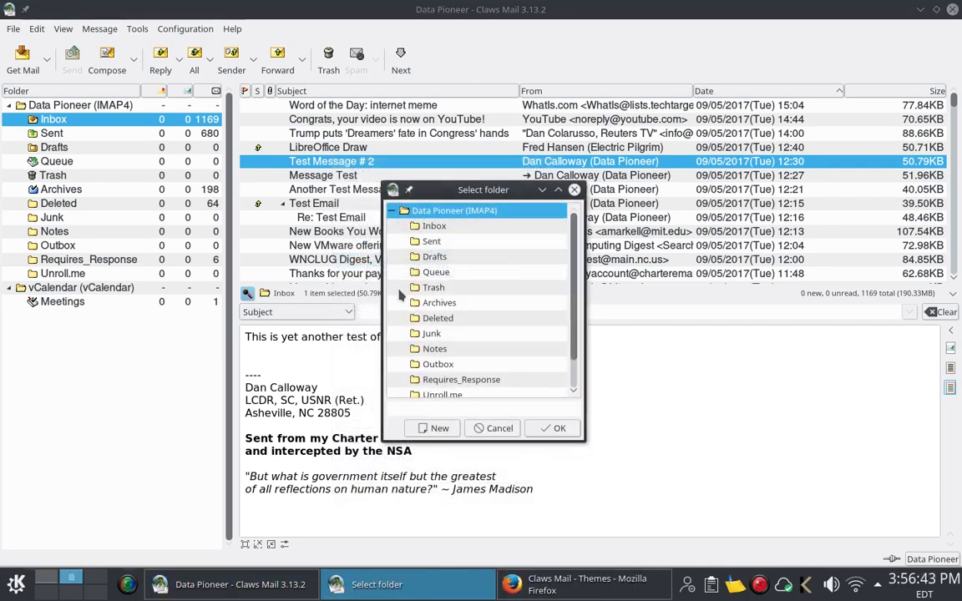
pyautogui.click(435, 381)
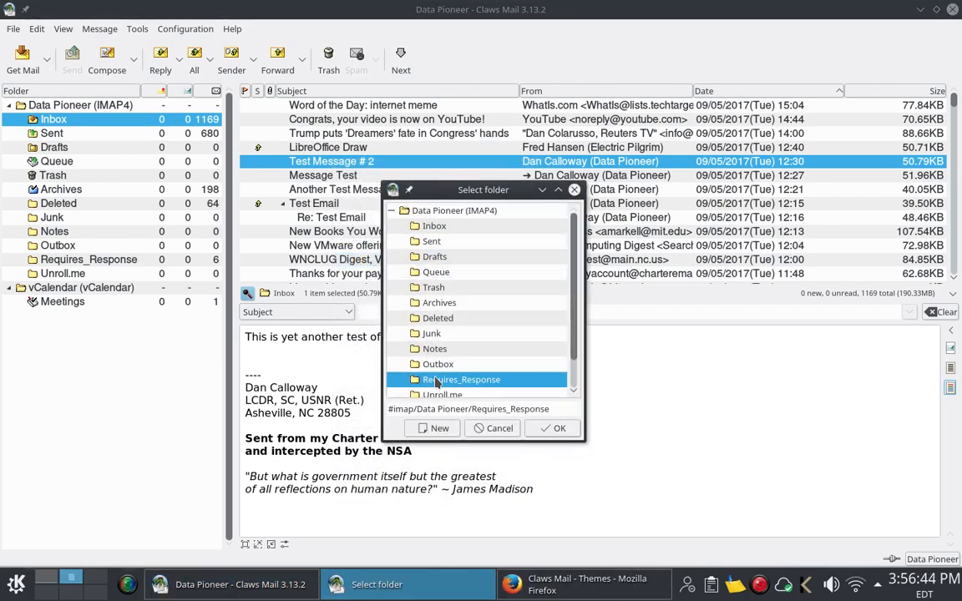
pyautogui.click(512, 428)
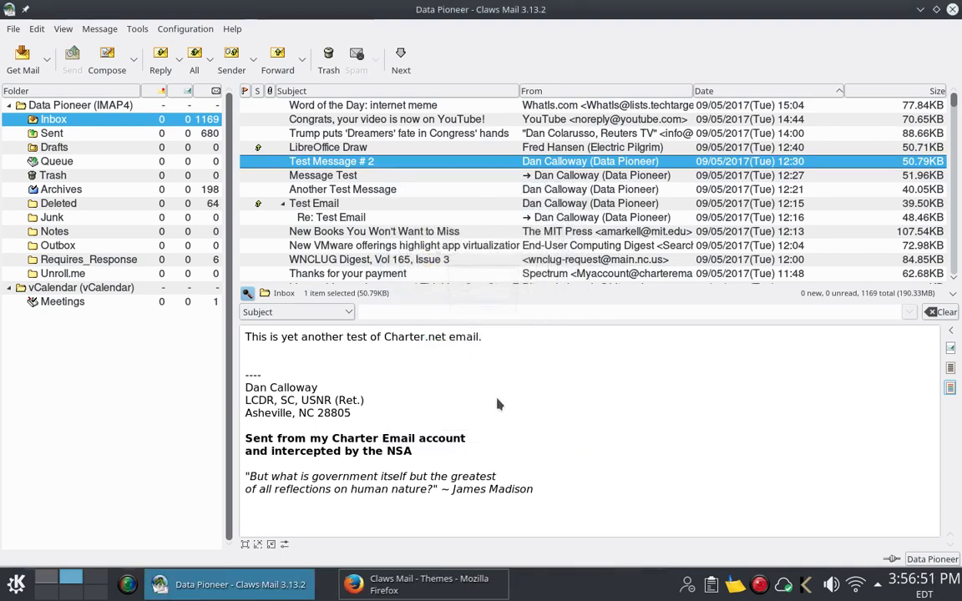
# Step: Copy Test Message # 2 into the Requires_Response folder
pyautogui.rightClick(395, 164)
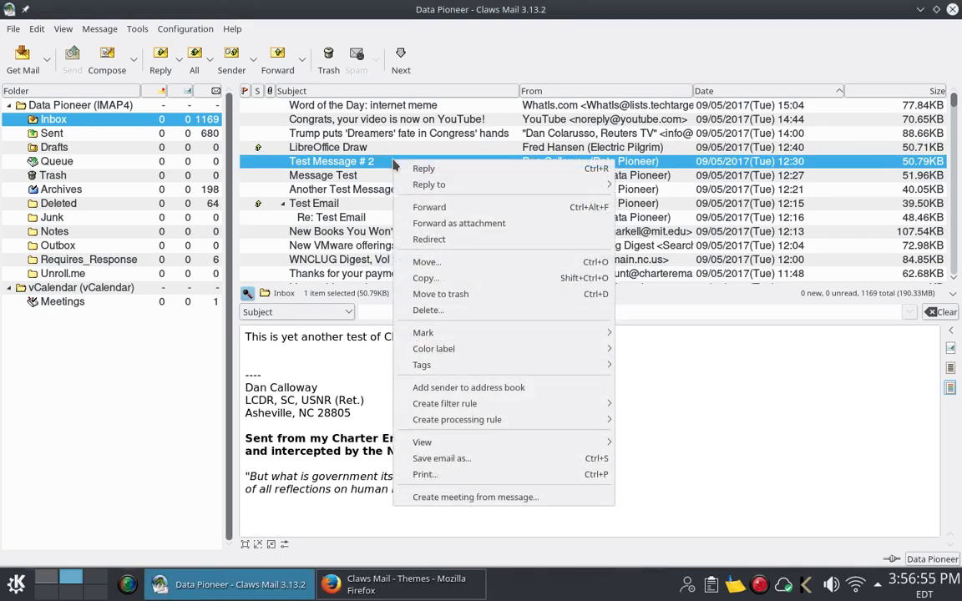
pyautogui.click(434, 280)
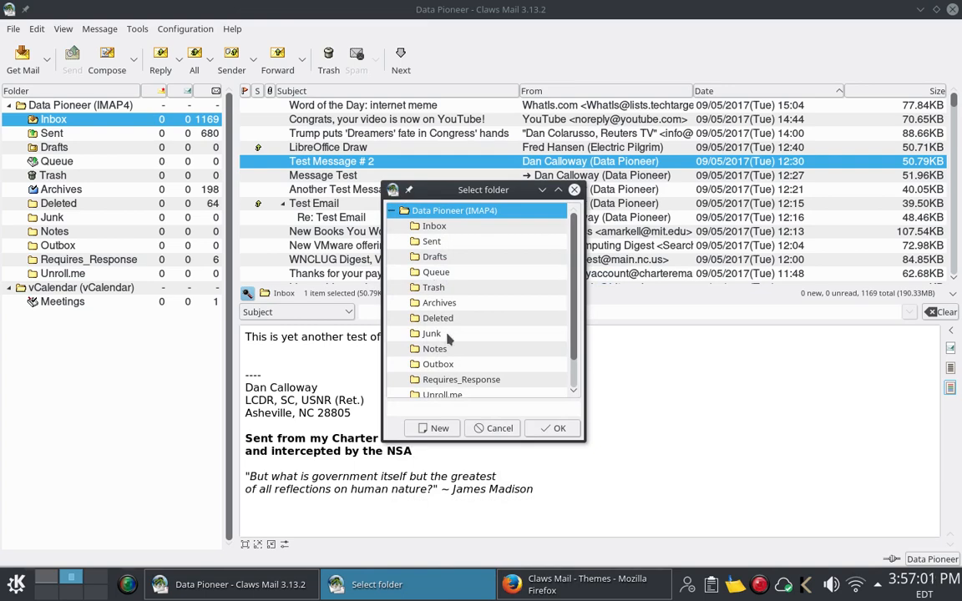
pyautogui.click(463, 382)
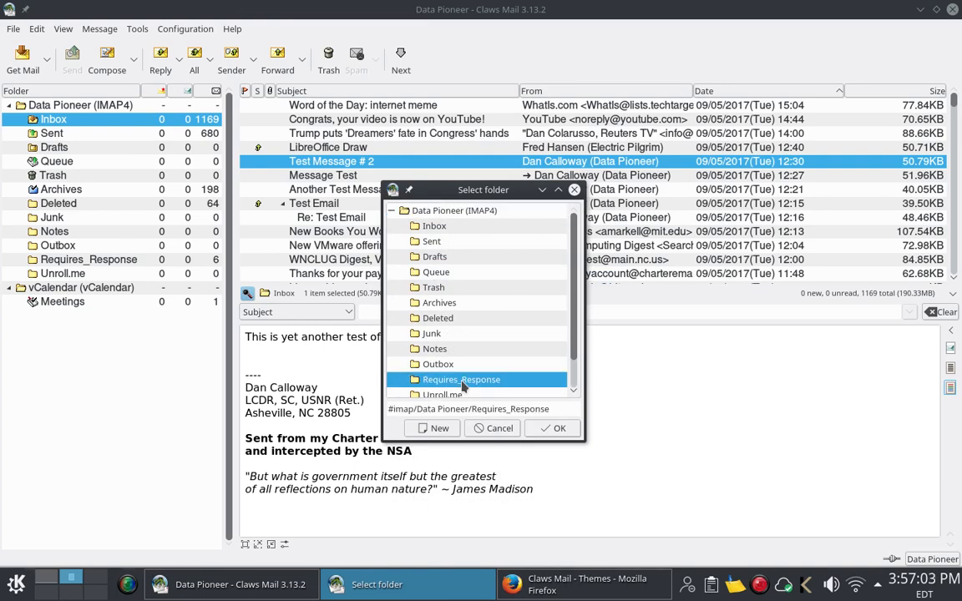
pyautogui.click(553, 428)
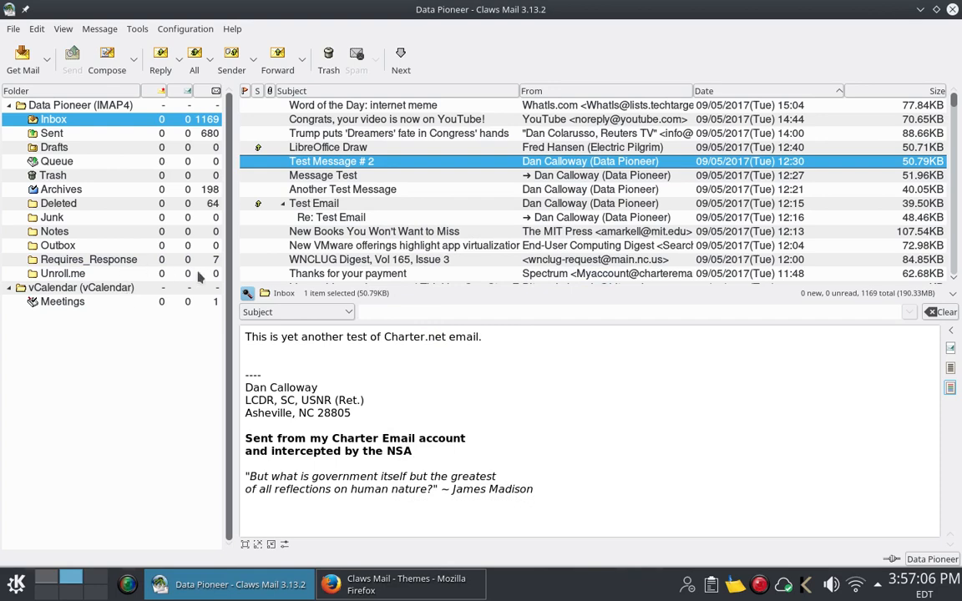
# Step: Open Requires_Response and mark the copied Test Message # 2 as unread via Mark
pyautogui.click(122, 261)
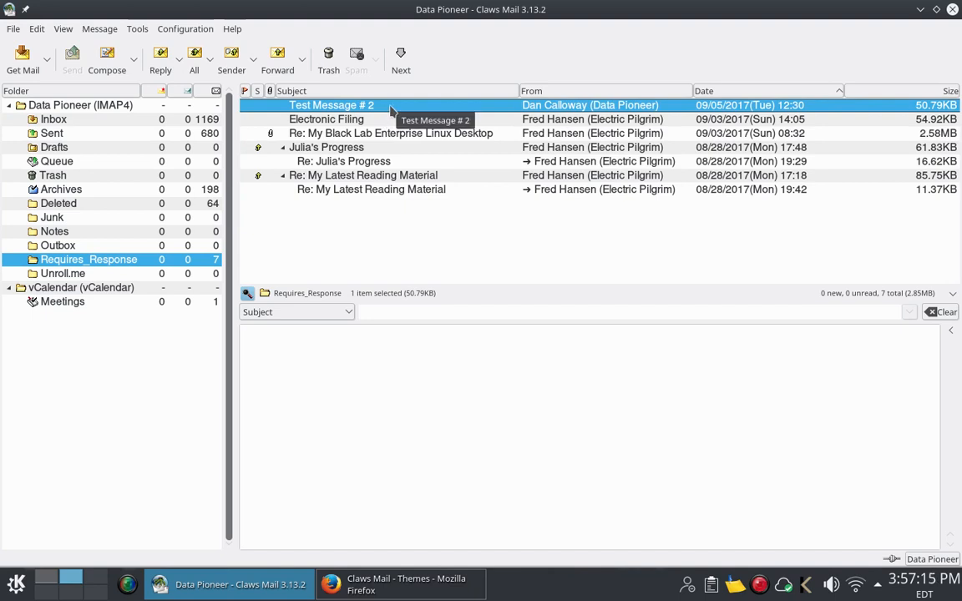
pyautogui.rightClick(390, 109)
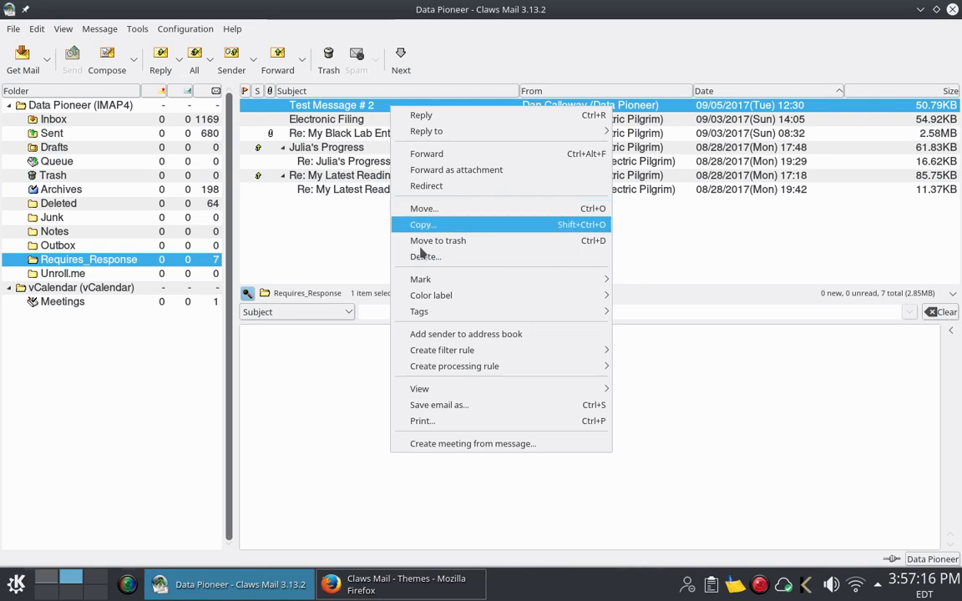
pyautogui.moveTo(451, 280)
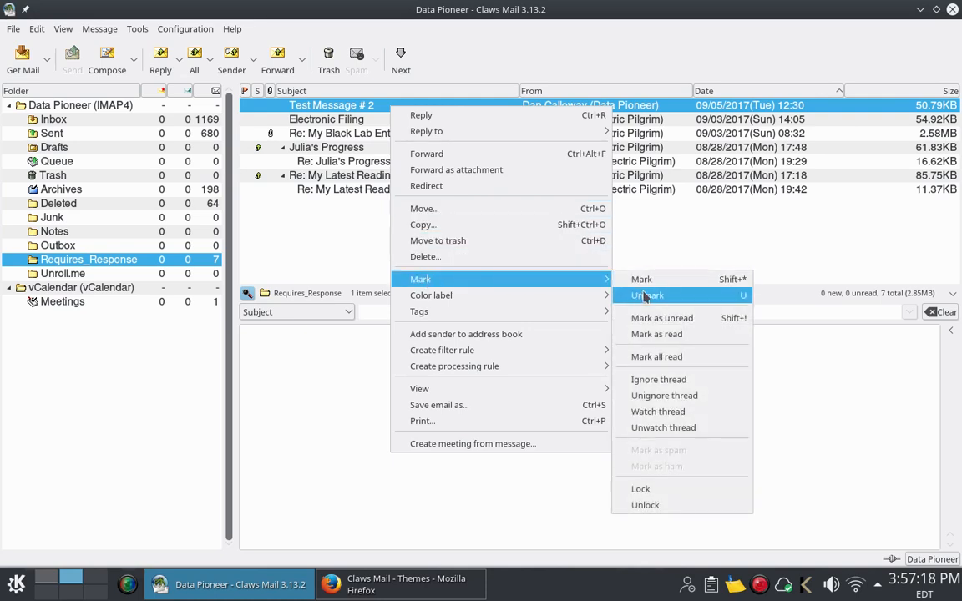
pyautogui.click(658, 319)
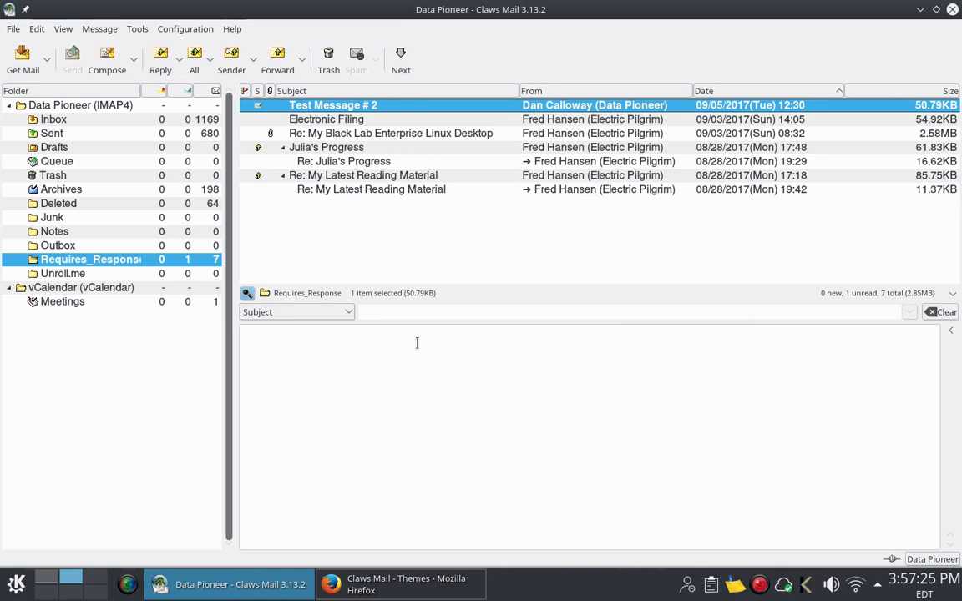
# Step: Apply the Green colour label to Test Message # 2, then preview the Re: Julia's Progress reply
pyautogui.rightClick(404, 109)
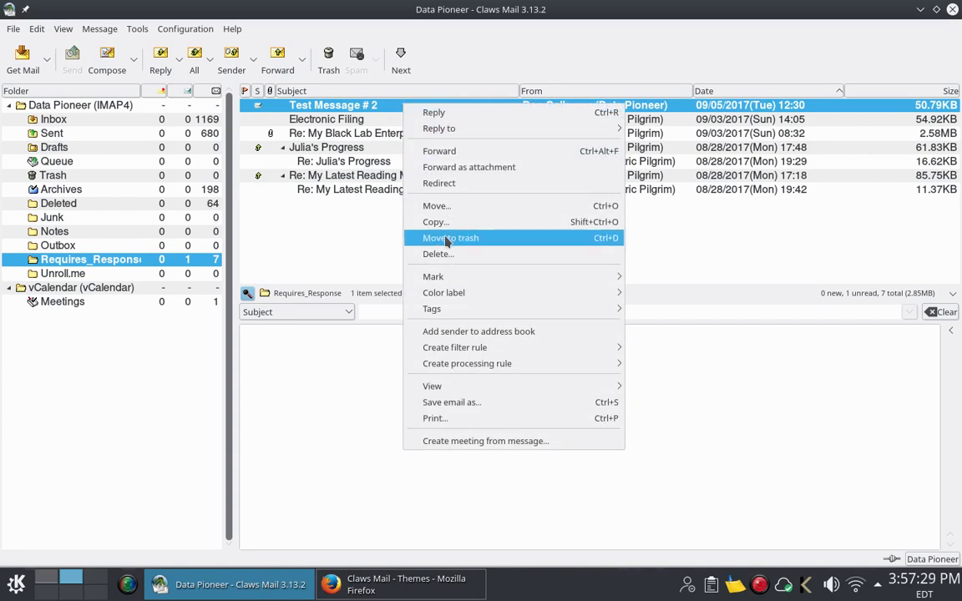
pyautogui.moveTo(448, 310)
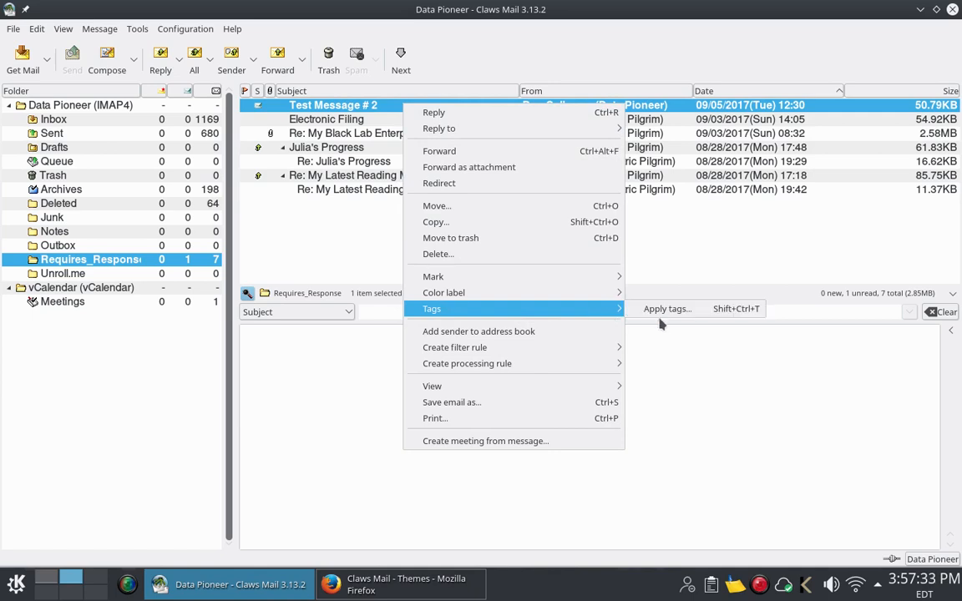
pyautogui.moveTo(608, 282)
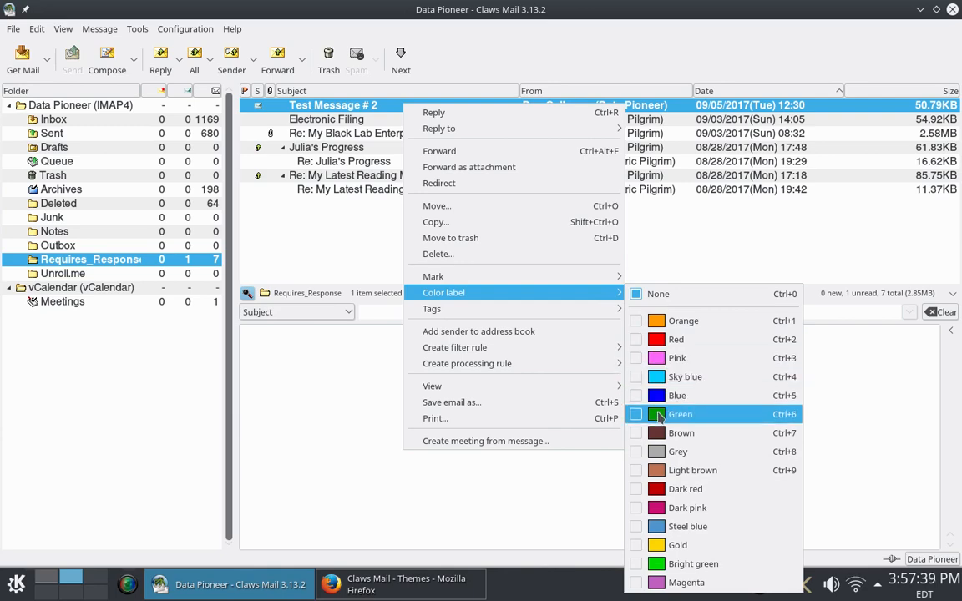
pyautogui.click(659, 414)
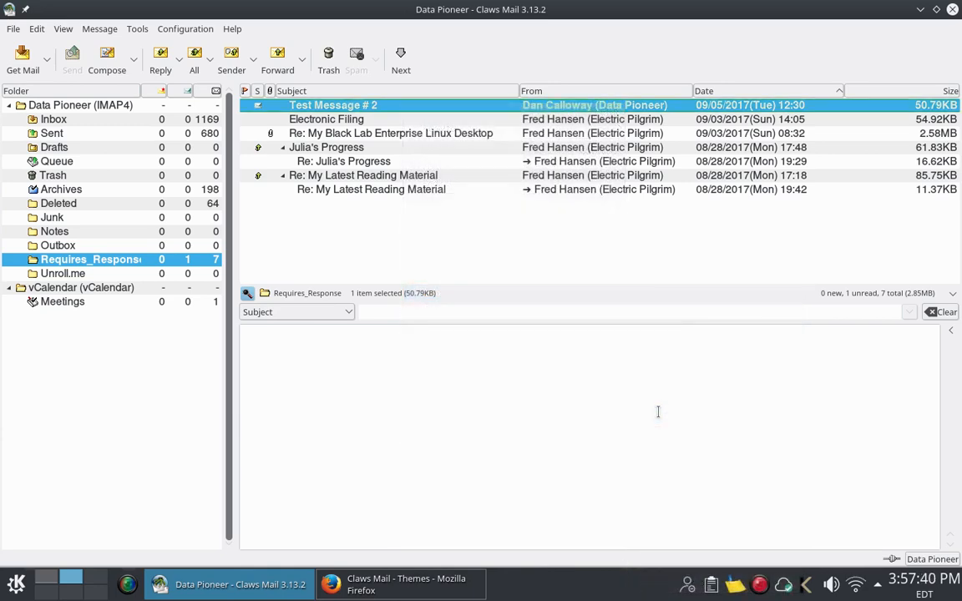
pyautogui.click(373, 163)
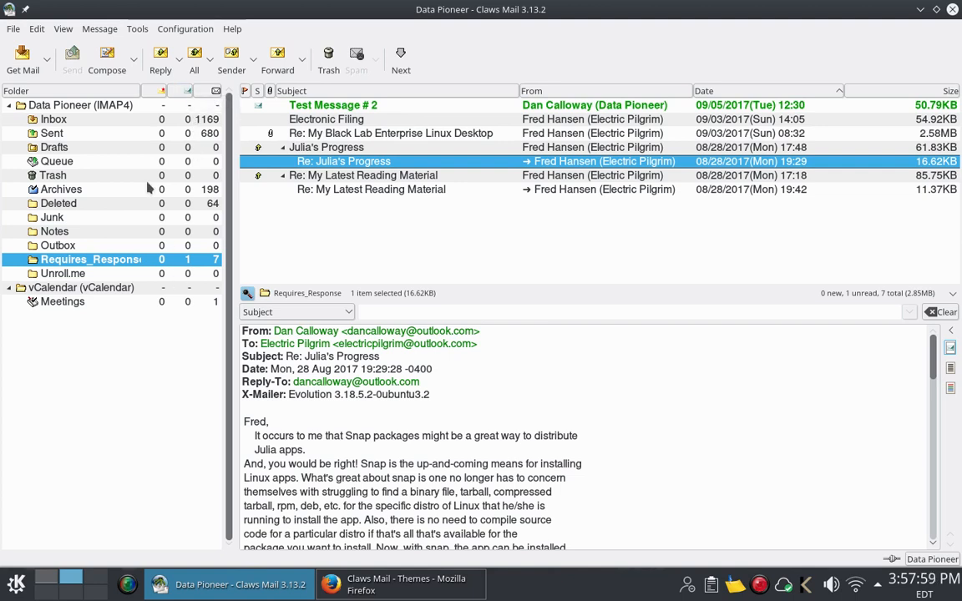
# Step: Show the Inbox, widen its Folder column slightly, and start a blank Compose window
pyautogui.click(86, 122)
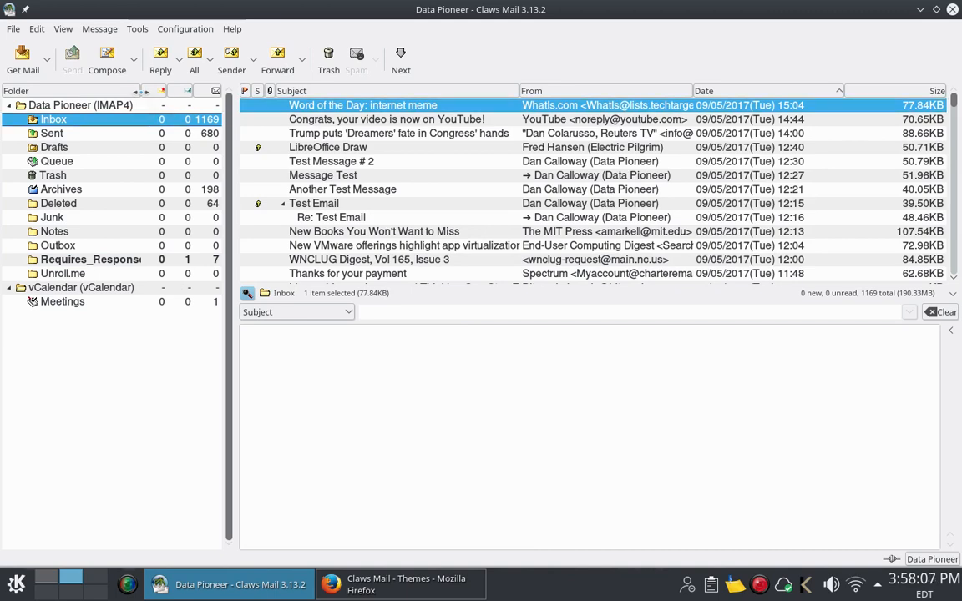
pyautogui.moveTo(138, 90); pyautogui.dragTo(143, 90)
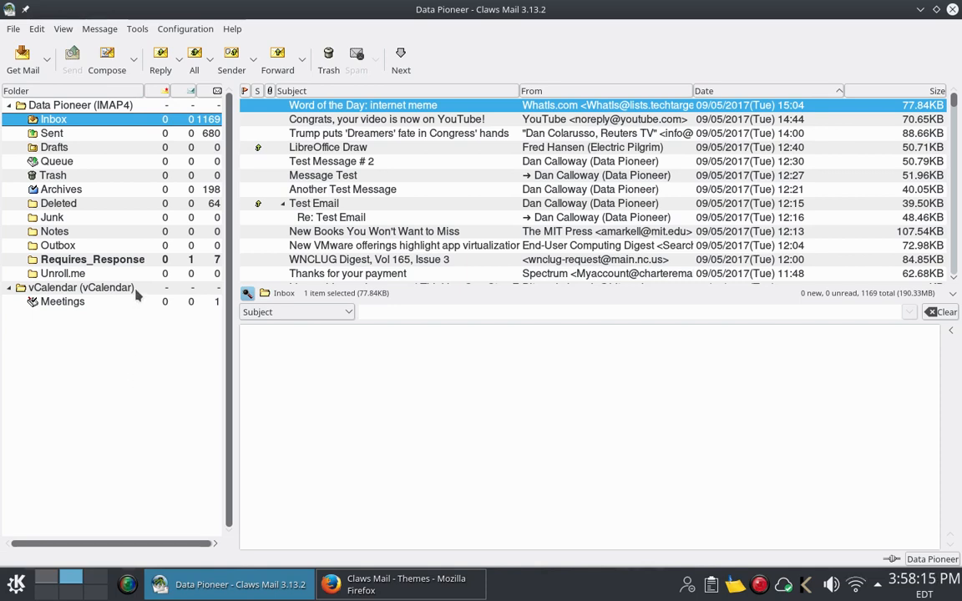
pyautogui.click(112, 71)
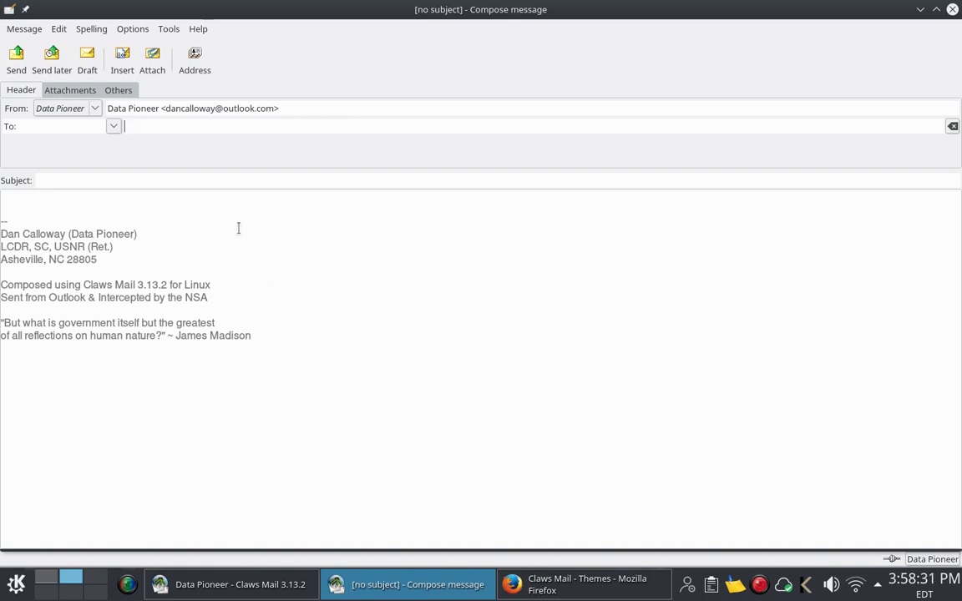
# Step: Address the message to the account's own Outlook address using the autocomplete suggestions
pyautogui.write('dan')
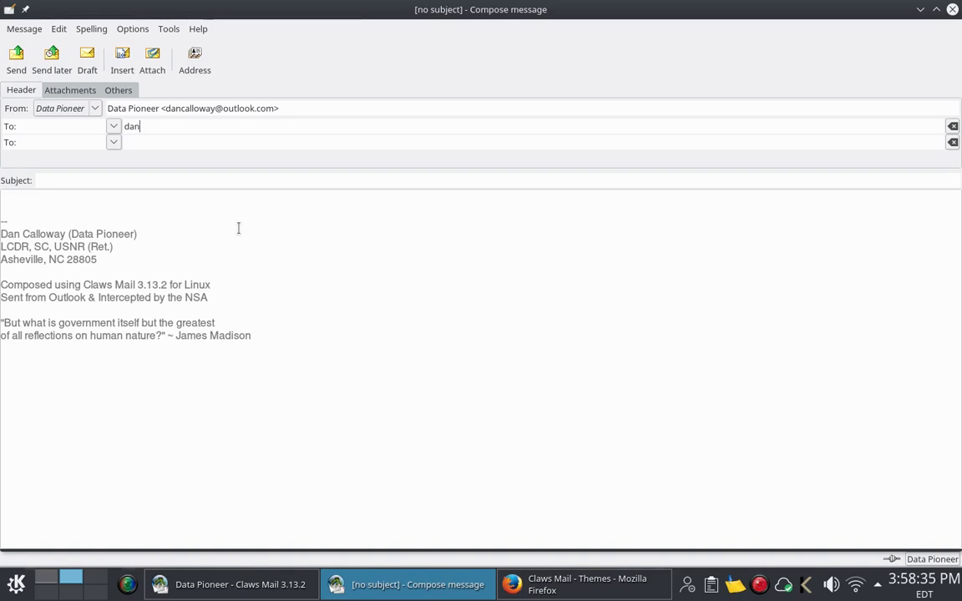
pyautogui.press('Tab')
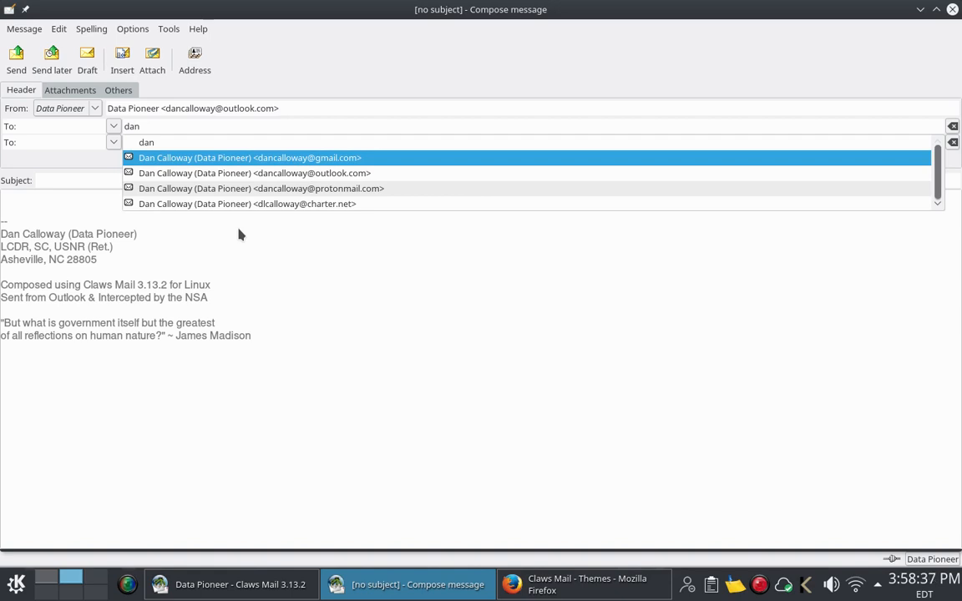
pyautogui.press('Down')
pyautogui.press('Down')
pyautogui.press('Down')
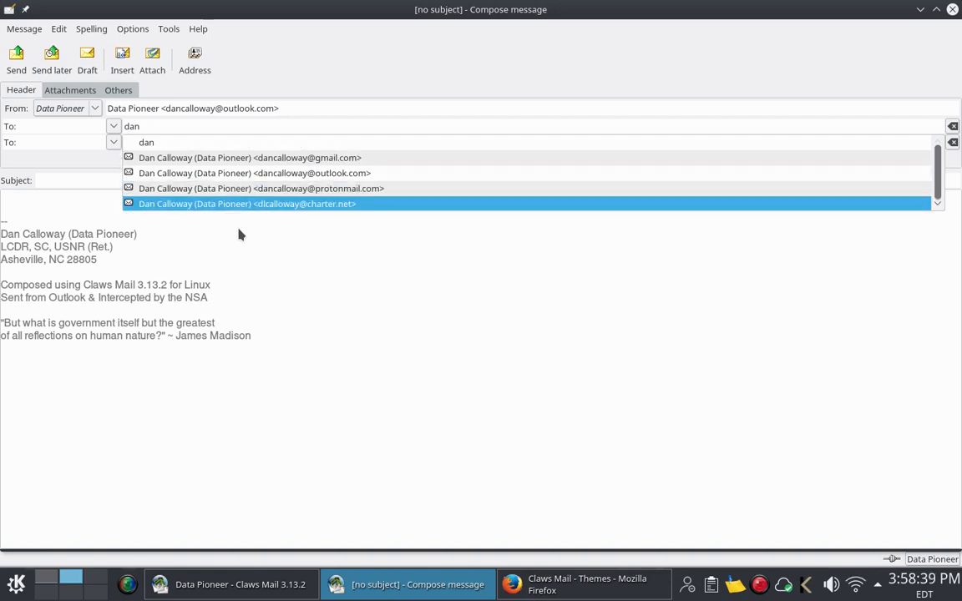
pyautogui.press('Up')
pyautogui.press('Up')
pyautogui.press('Up')
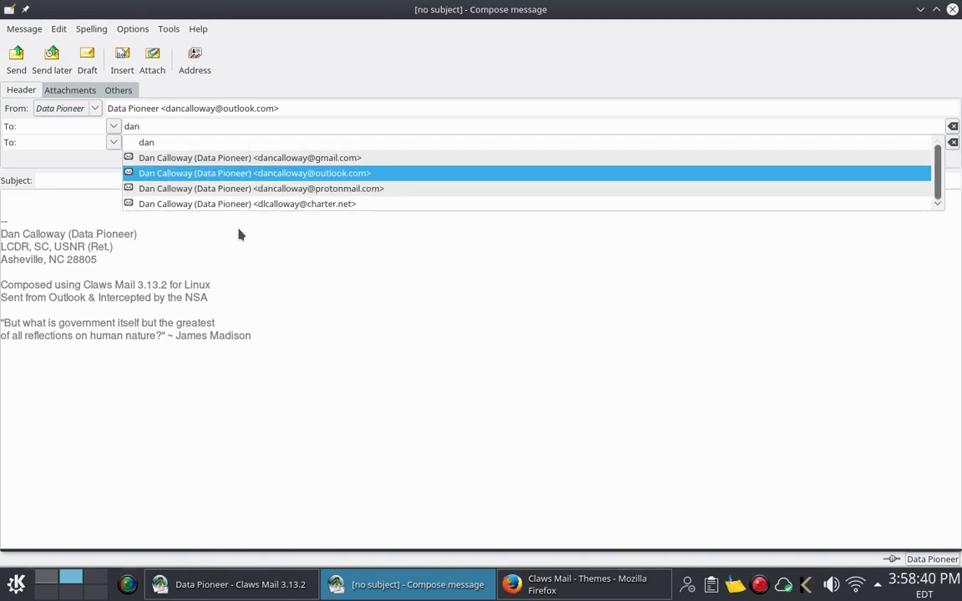
pyautogui.press('Down')
pyautogui.press('Return')
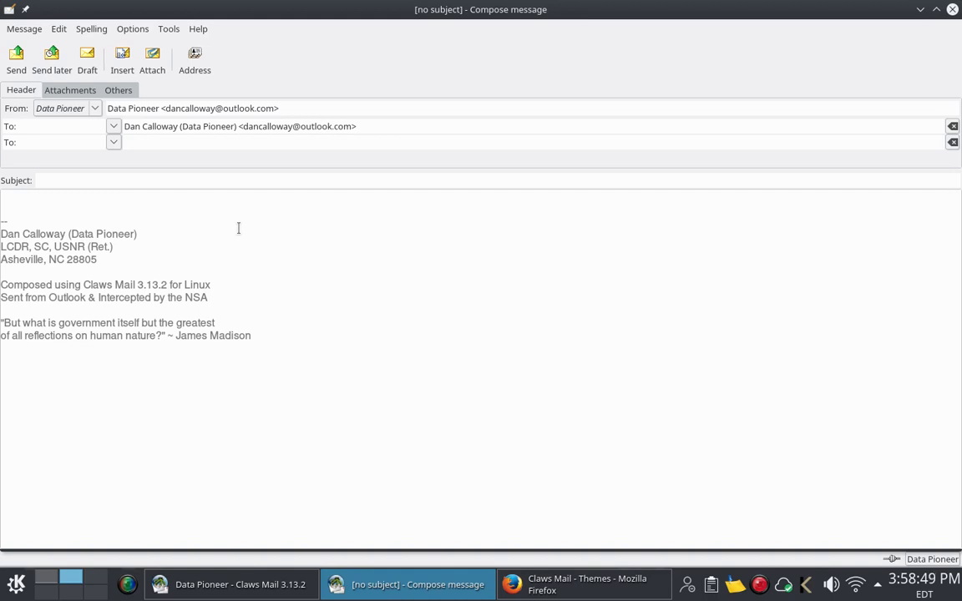
# Step: Enter subject 'Another Test' and body 'This is another test message.', then queue it with Send later
pyautogui.click(183, 178)
pyautogui.write('An')
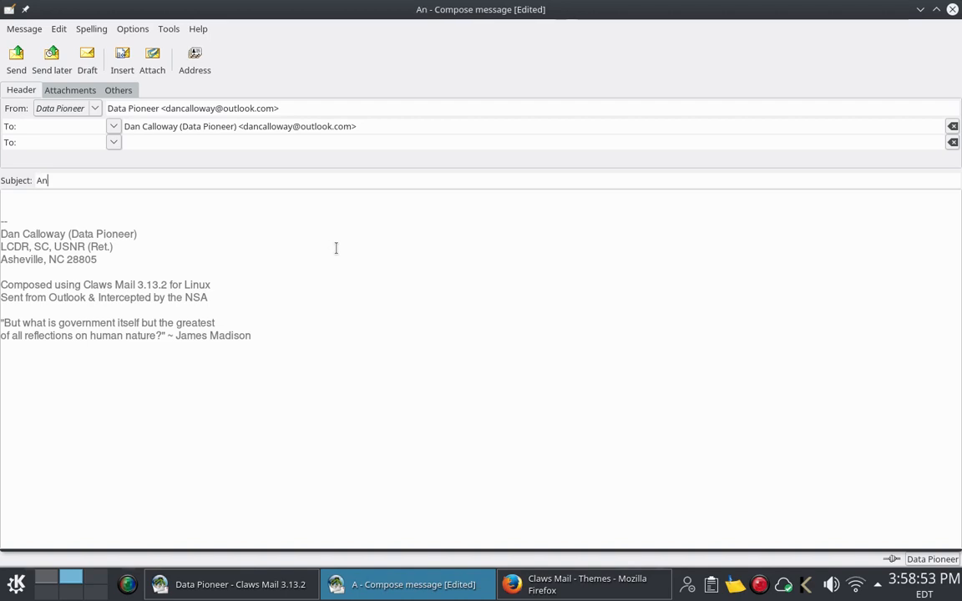
pyautogui.write('other Test')
pyautogui.press('Tab')
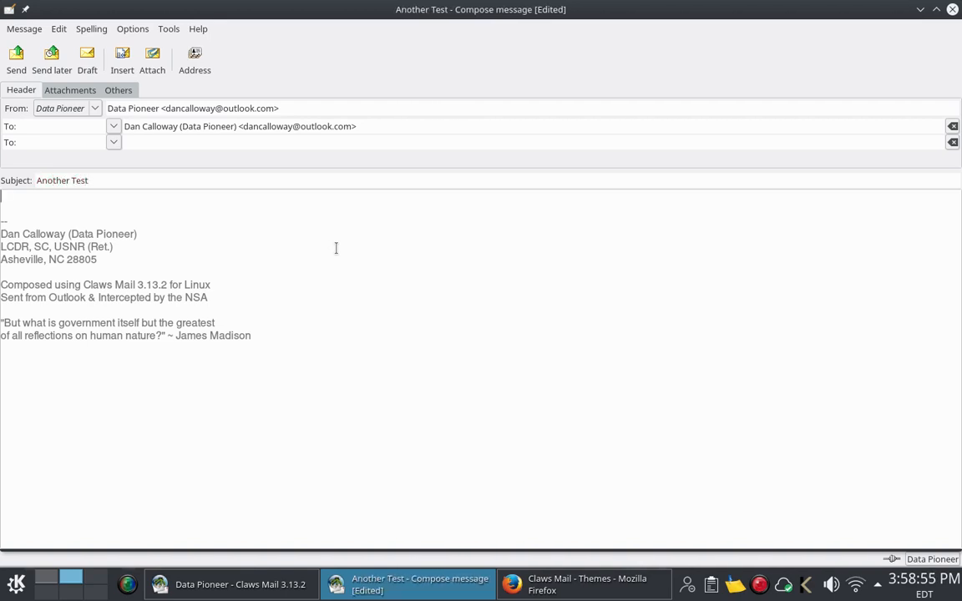
pyautogui.write('This is another test message.')
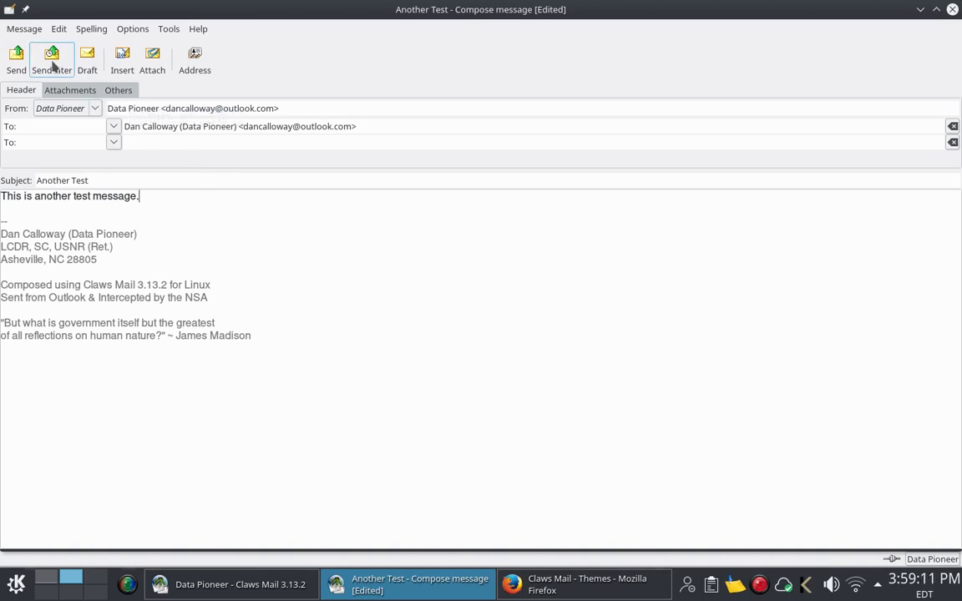
pyautogui.click(52, 66)
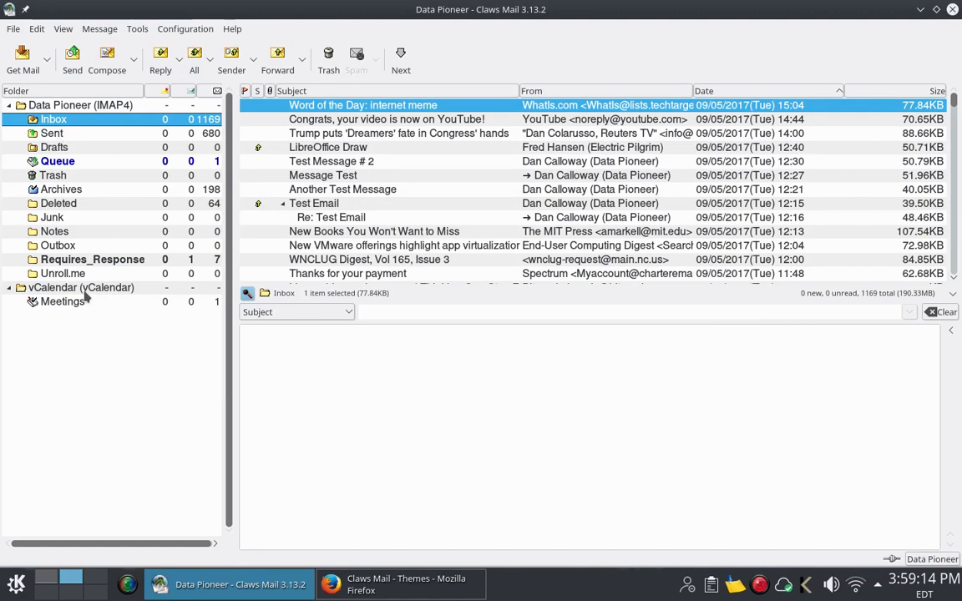
pyautogui.click(61, 248)
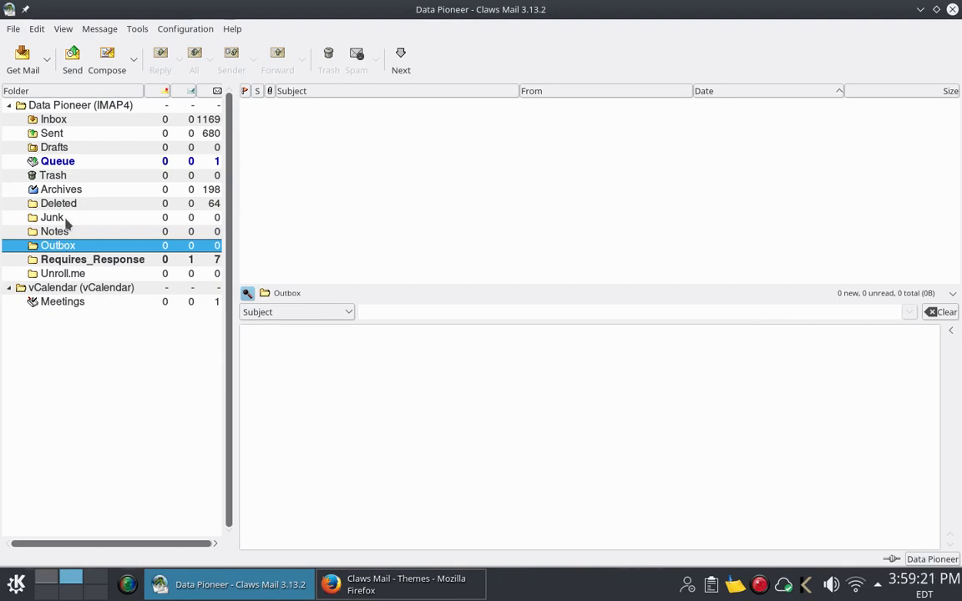
pyautogui.click(69, 163)
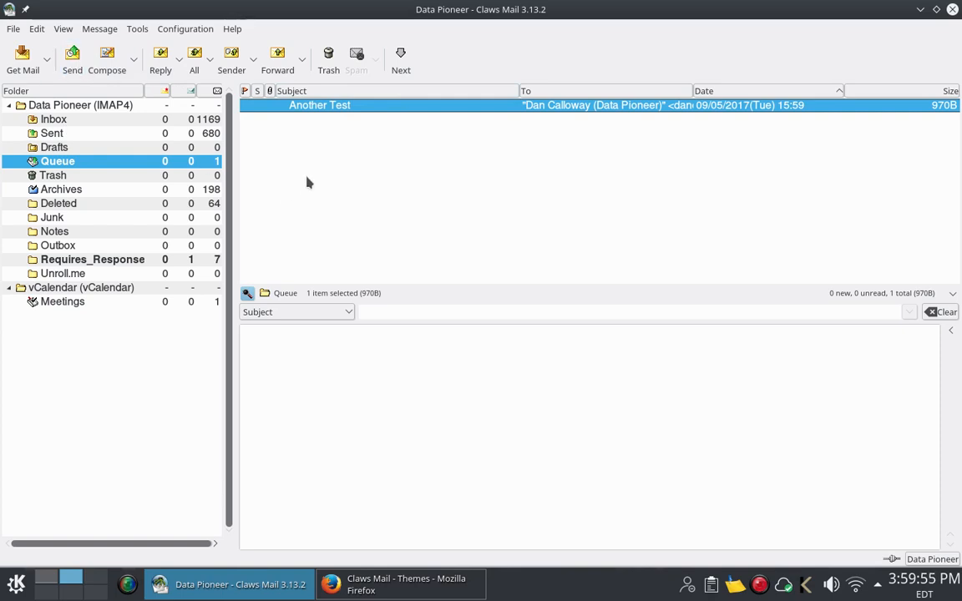
pyautogui.click(114, 119)
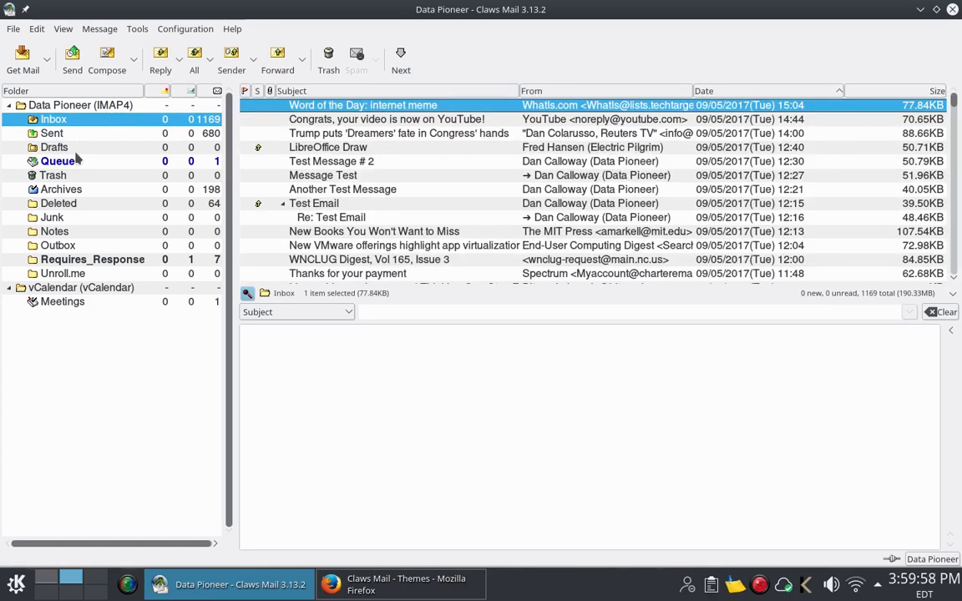
# Step: Send the queued Another Test message, emptying the Queue folder
pyautogui.click(73, 60)
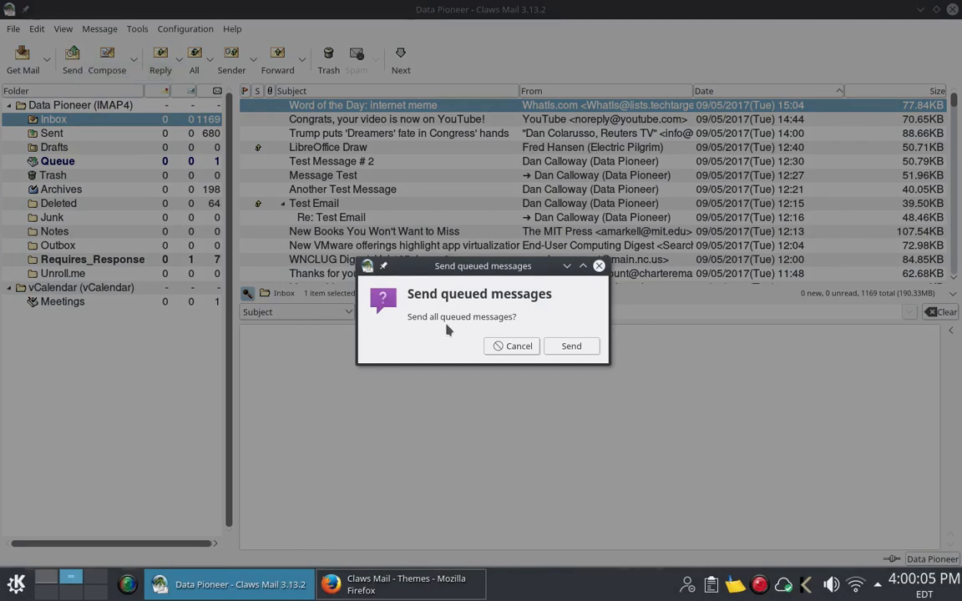
pyautogui.click(558, 349)
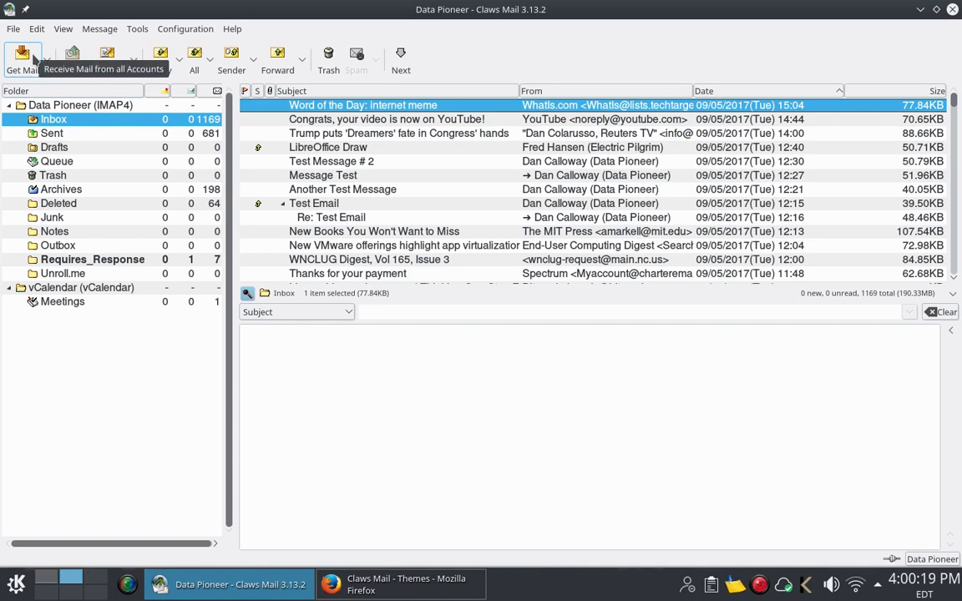
# Step: Get new mail and view the arrived Another Test message with only its body shown
pyautogui.click(33, 60)
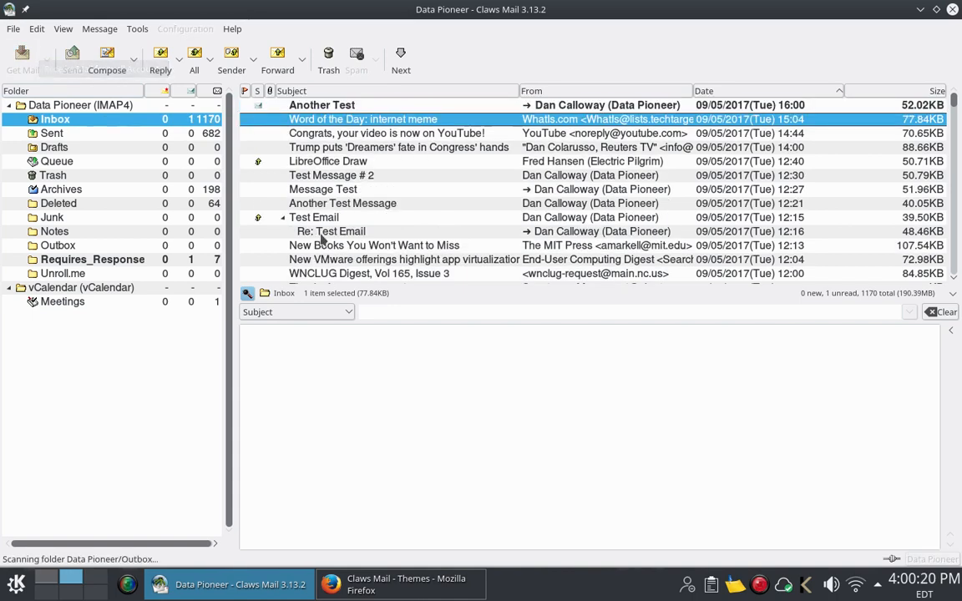
pyautogui.click(368, 108)
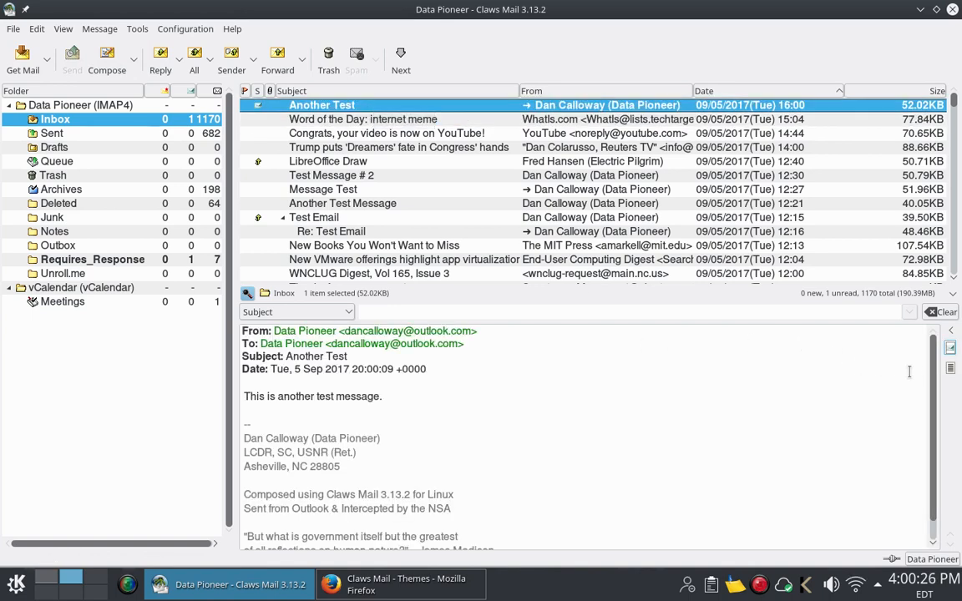
pyautogui.click(951, 369)
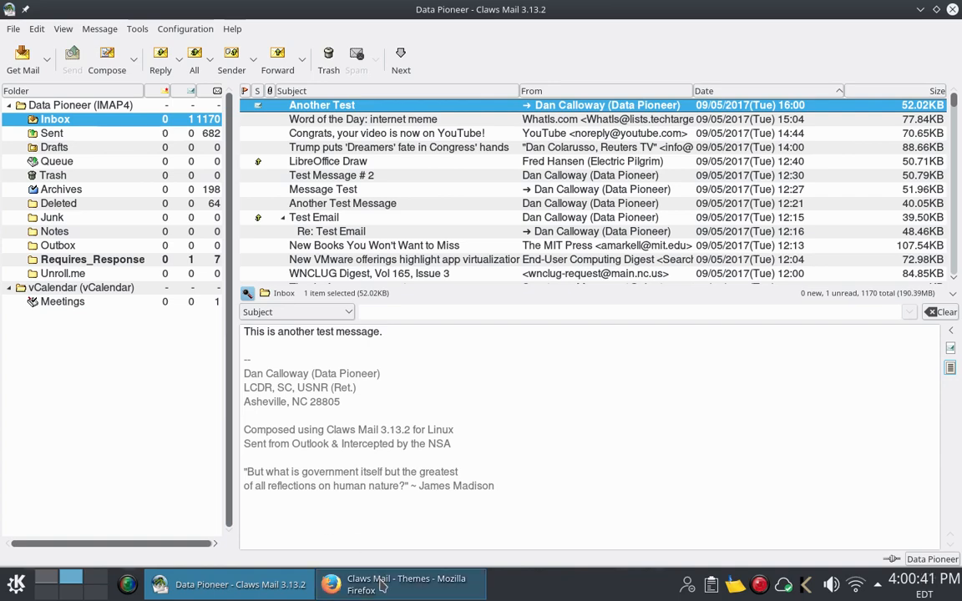
pyautogui.moveTo(381, 587)
# Step: Bring Firefox forward on the Charter webmail tab showing the blank New Message form
pyautogui.click(379, 587)
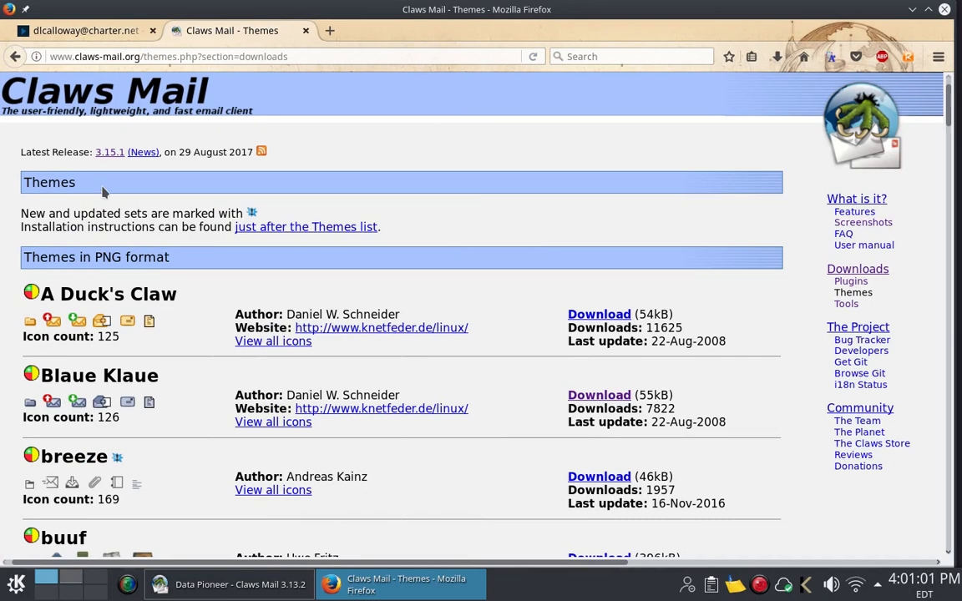
pyautogui.click(83, 31)
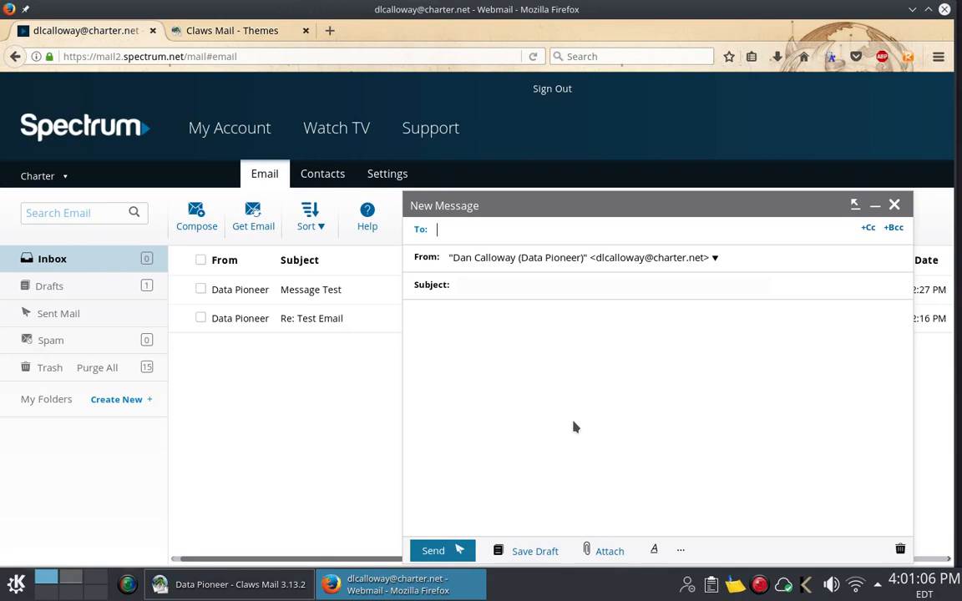
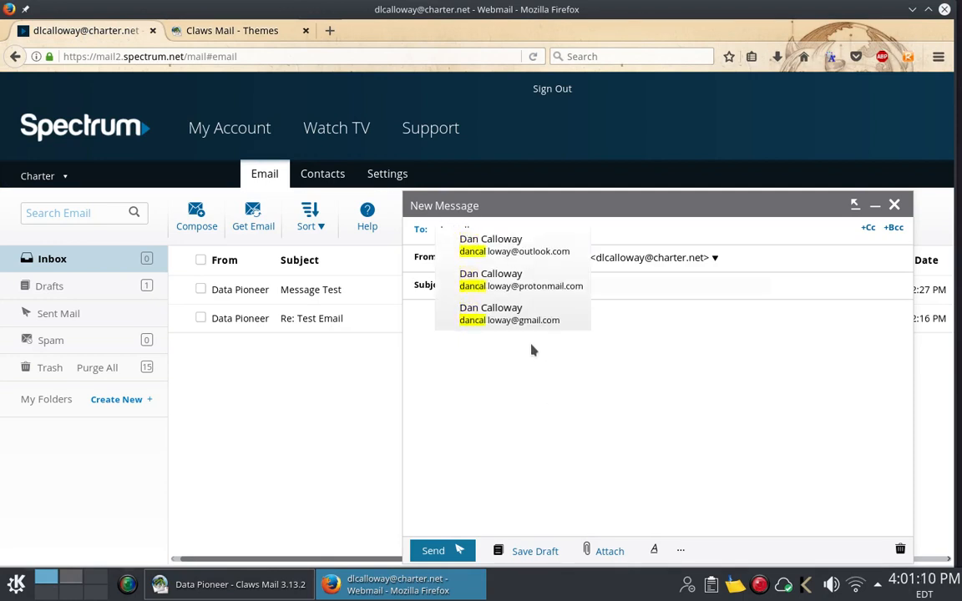
# Step: Address the message to the Outlook account with subject 'Message From Charter Account' and body 'This is an email sent from Charter Account.'
pyautogui.click(534, 253)
pyautogui.click(531, 284)
pyautogui.write('Message From Charter Account')
pyautogui.press('Tab')
pyautogui.write('This is an email sent from Charter Account.')
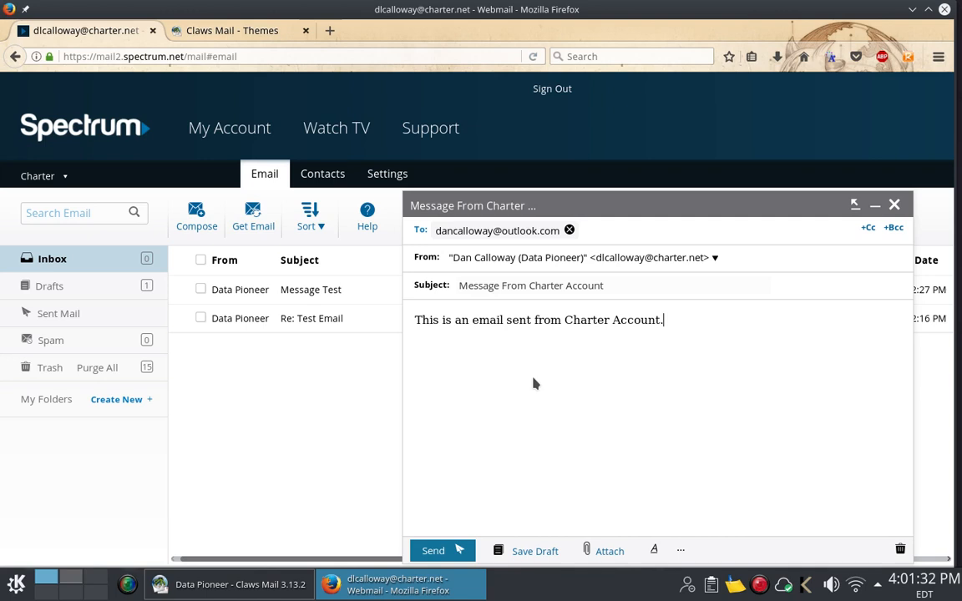
# Step: Insert the signature block and send the Charter message
pyautogui.click(683, 550)
pyautogui.click(698, 501)
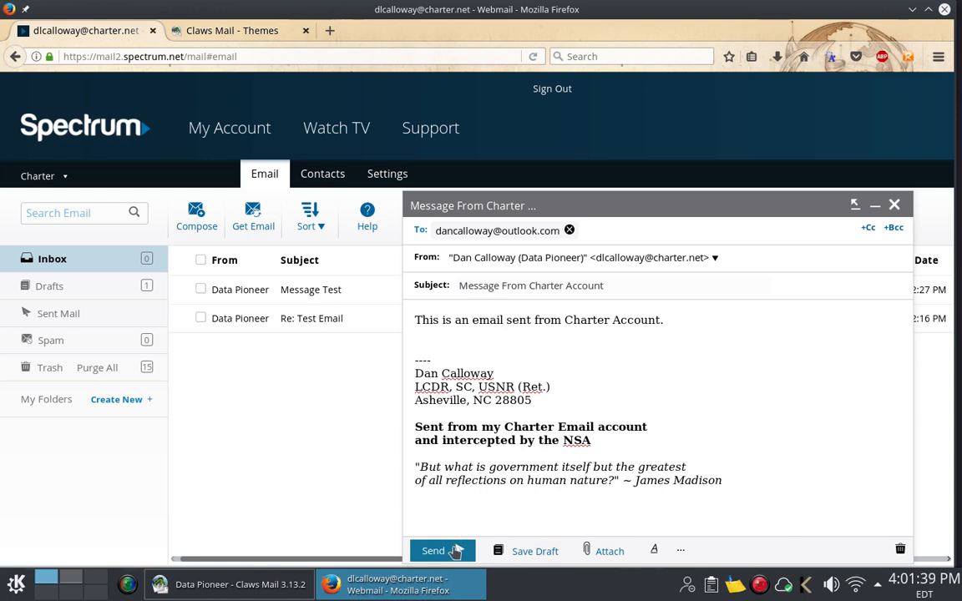
pyautogui.click(456, 551)
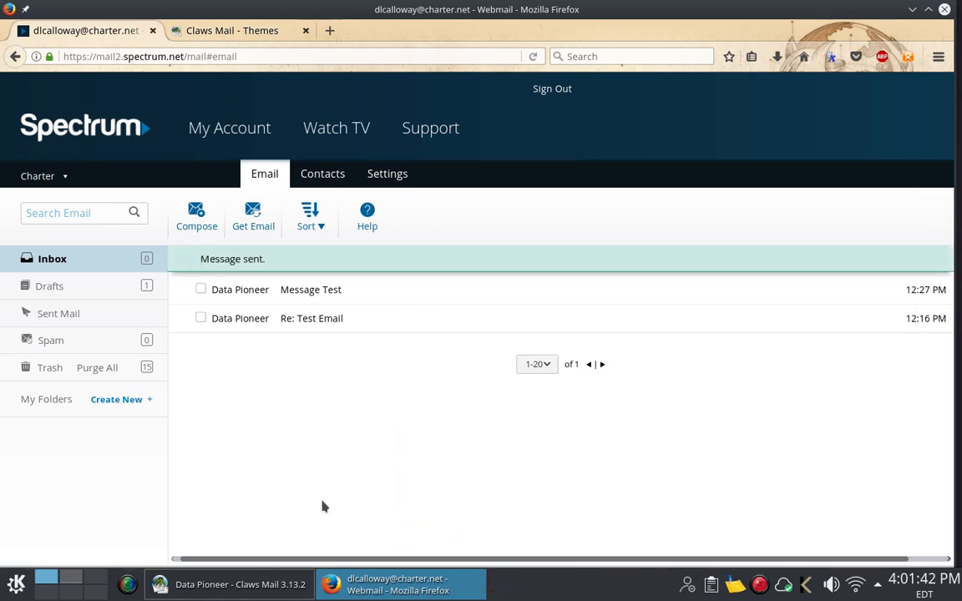
# Step: Back in Claws Mail, get mail and view Message From Charter Account in its HTML version
pyautogui.click(245, 587)
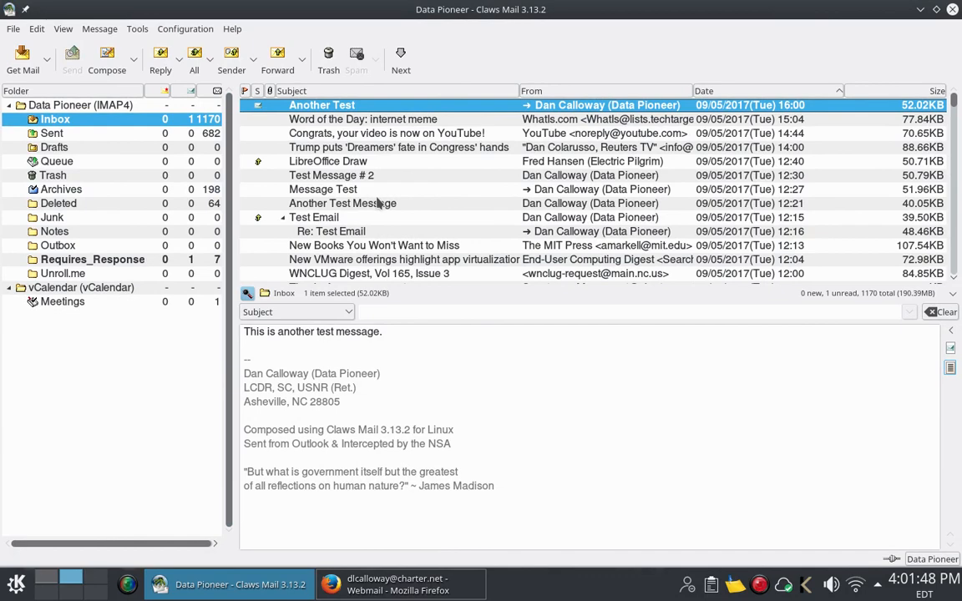
pyautogui.click(23, 53)
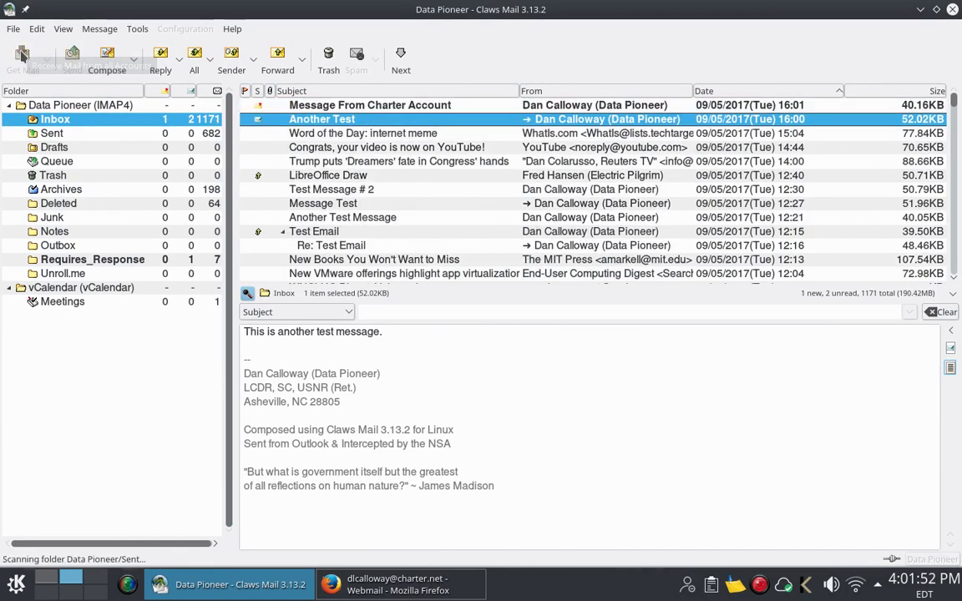
pyautogui.click(388, 107)
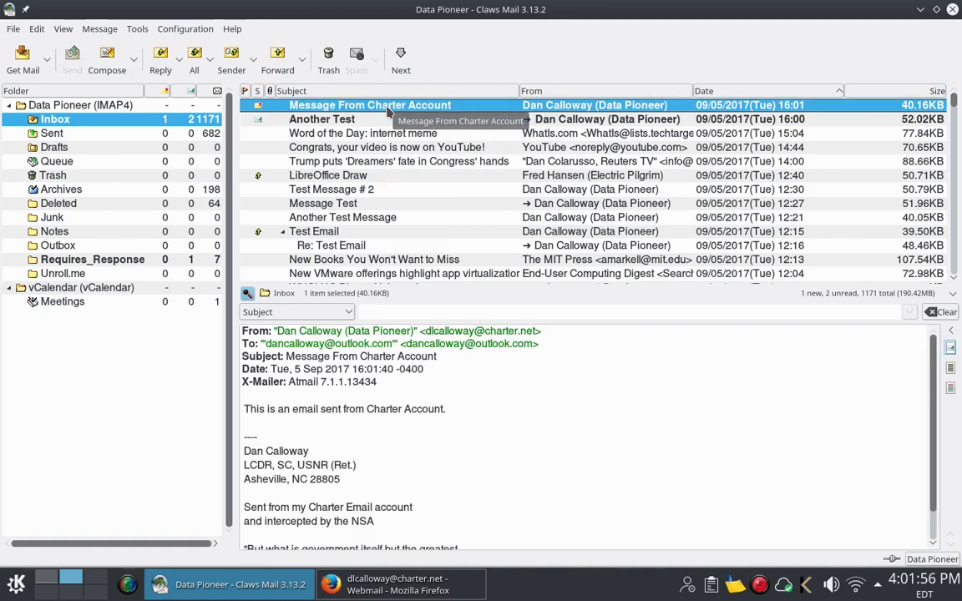
pyautogui.click(949, 387)
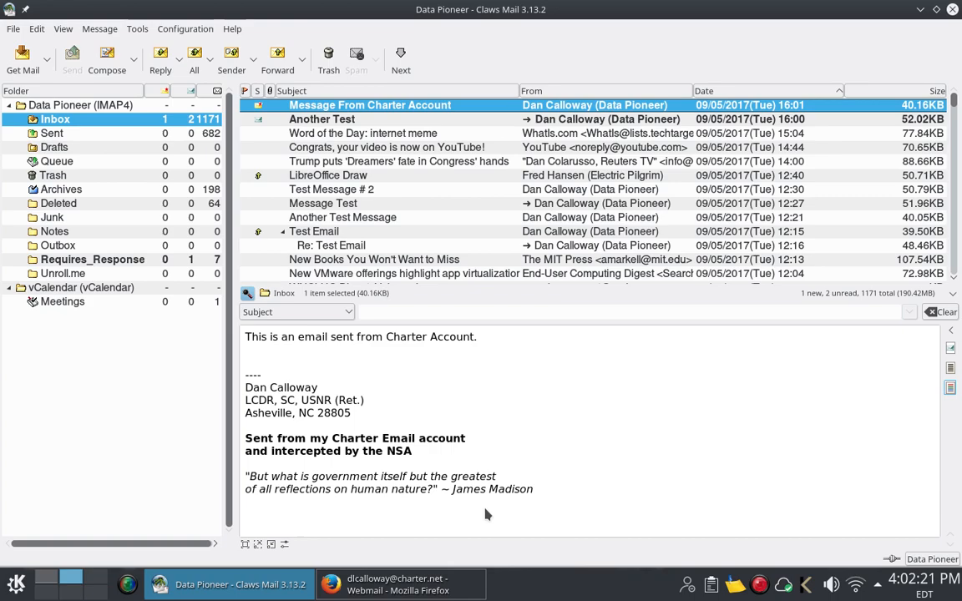
# Step: Open the Downloads page from the Claws Mail Themes tab in Firefox, then return to Claws Mail
pyautogui.click(422, 587)
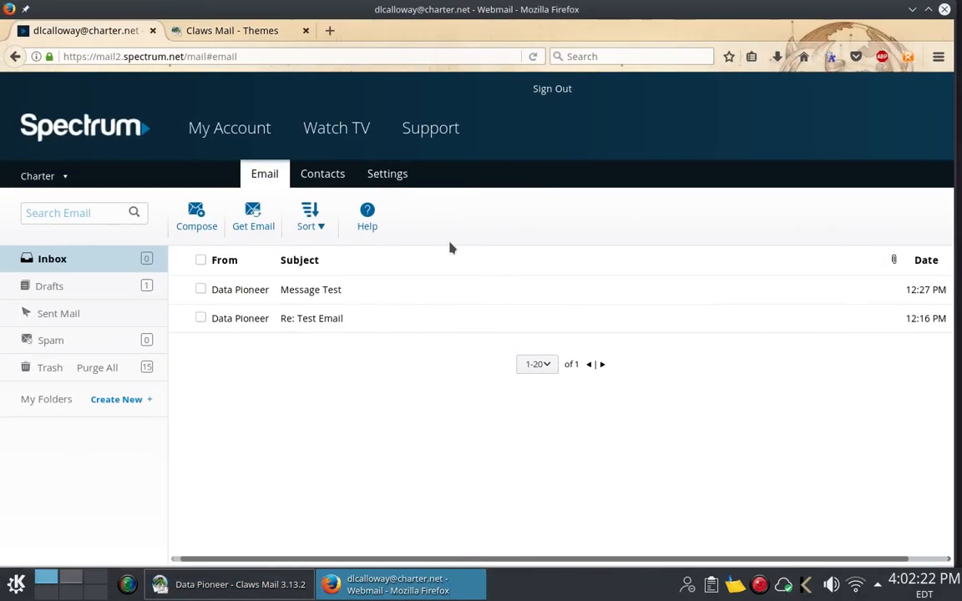
pyautogui.click(276, 31)
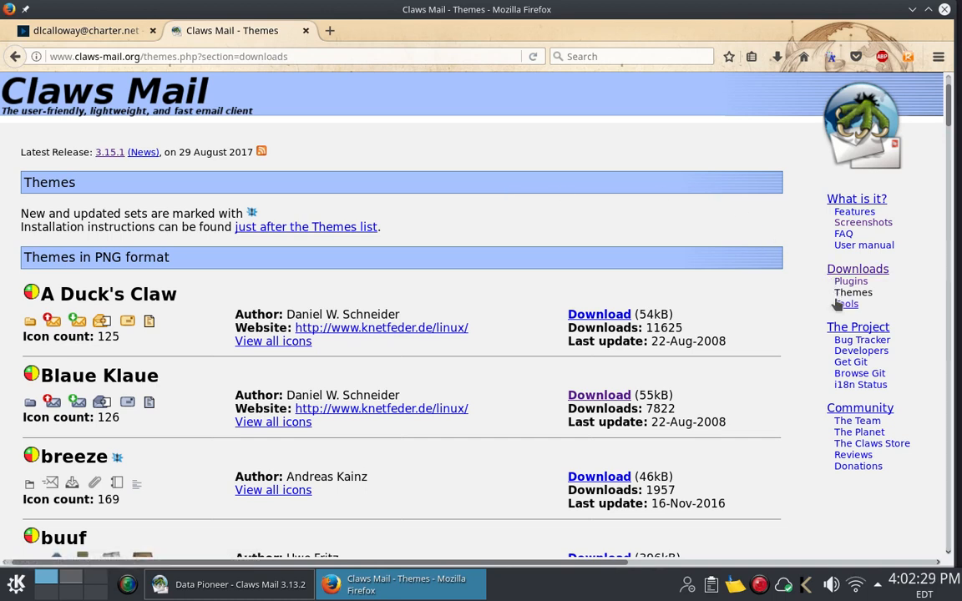
pyautogui.click(840, 271)
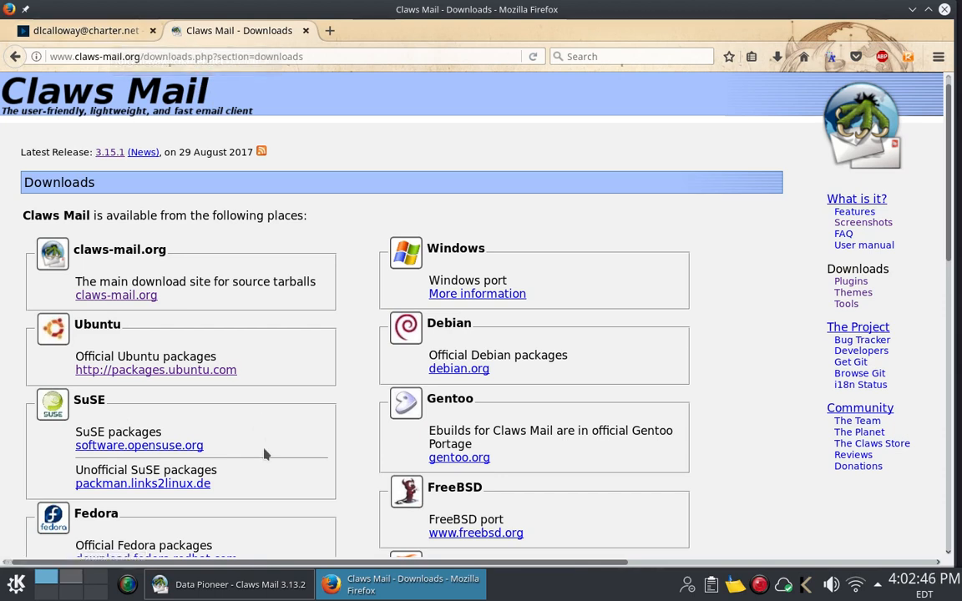
pyautogui.click(262, 582)
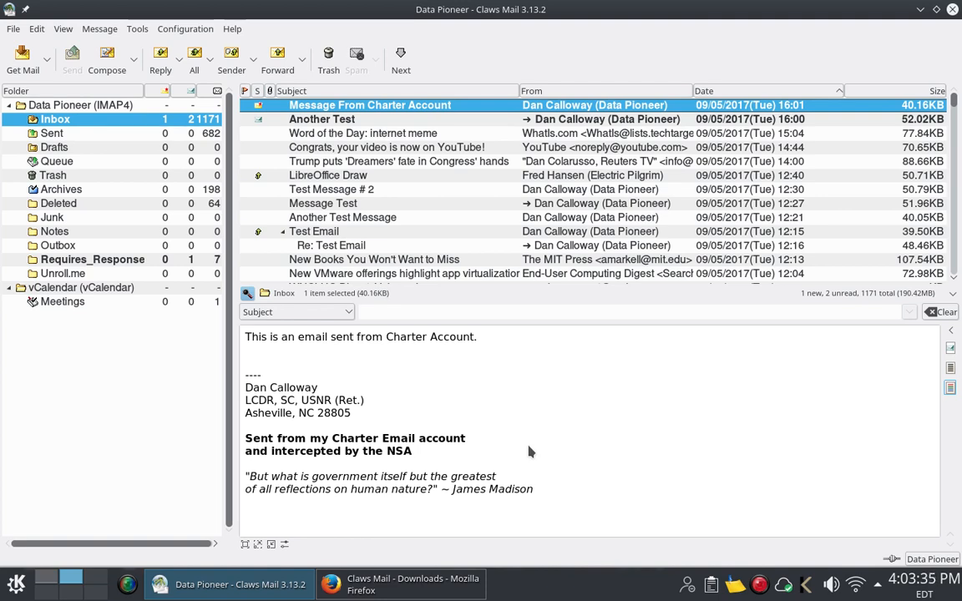
pyautogui.click(232, 29)
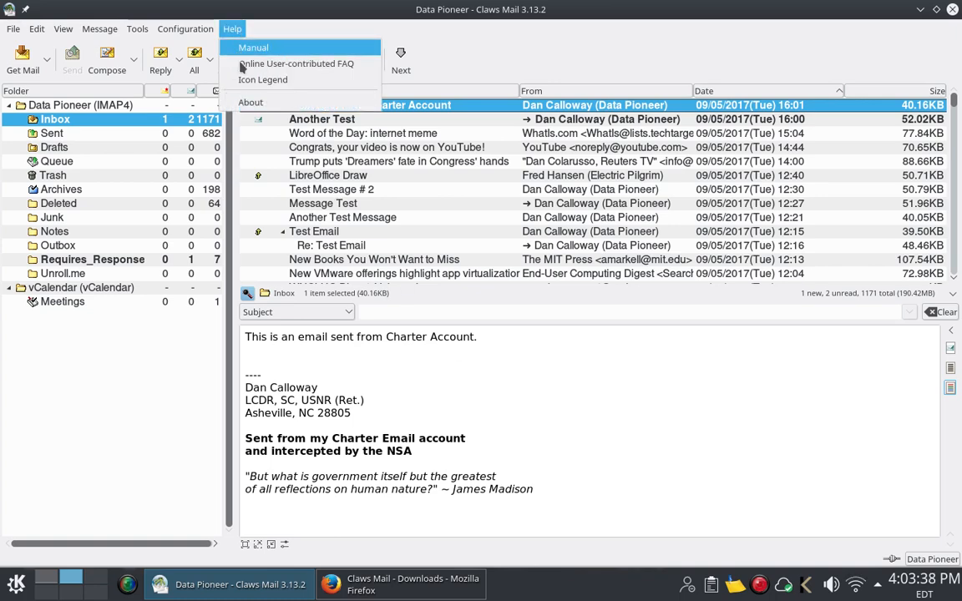
pyautogui.click(250, 102)
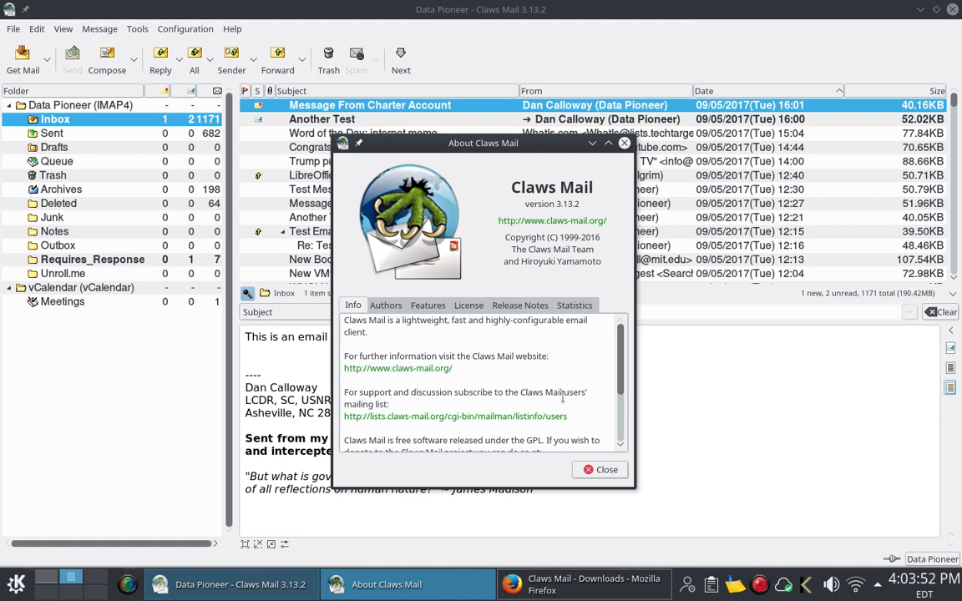
pyautogui.click(601, 470)
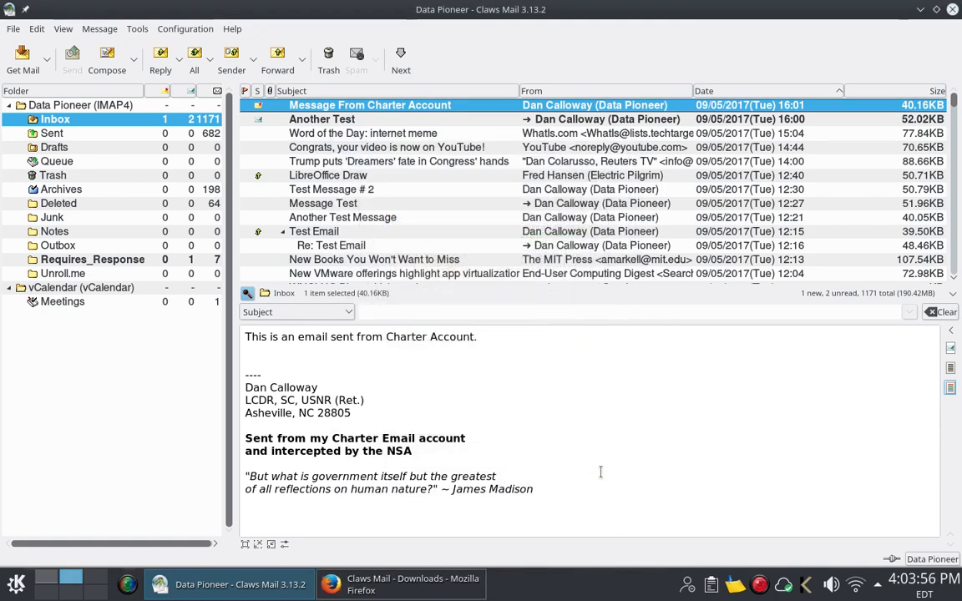